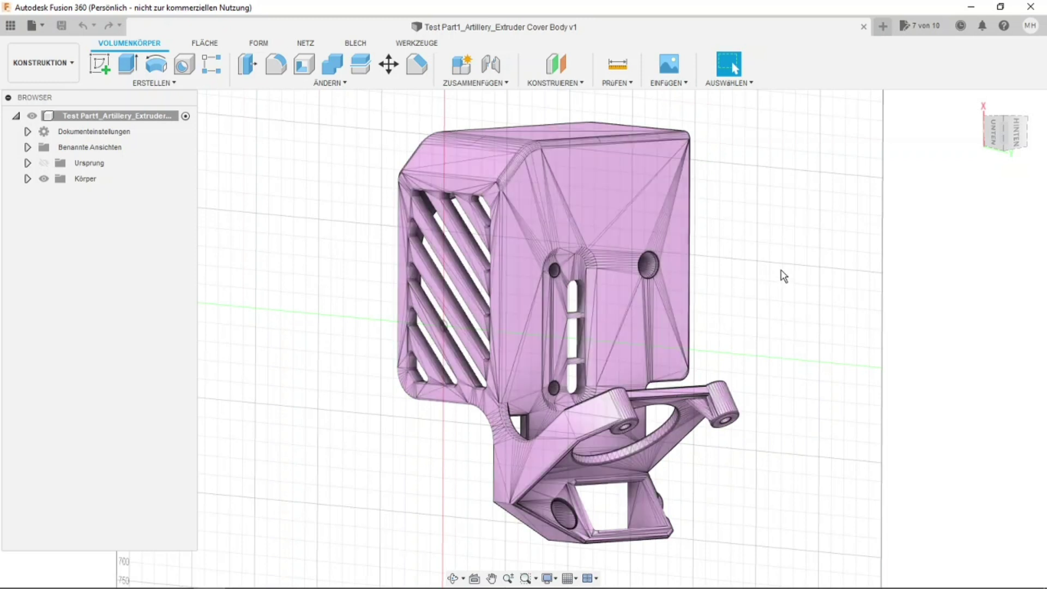
Orbit around the pink extruder cover mesh to inspect it from several angles, including the back.
mouse_move(1015, 133)
mouse_down()
mouse_move(1036, 141)
mouse_move(1020, 143)
mouse_up()
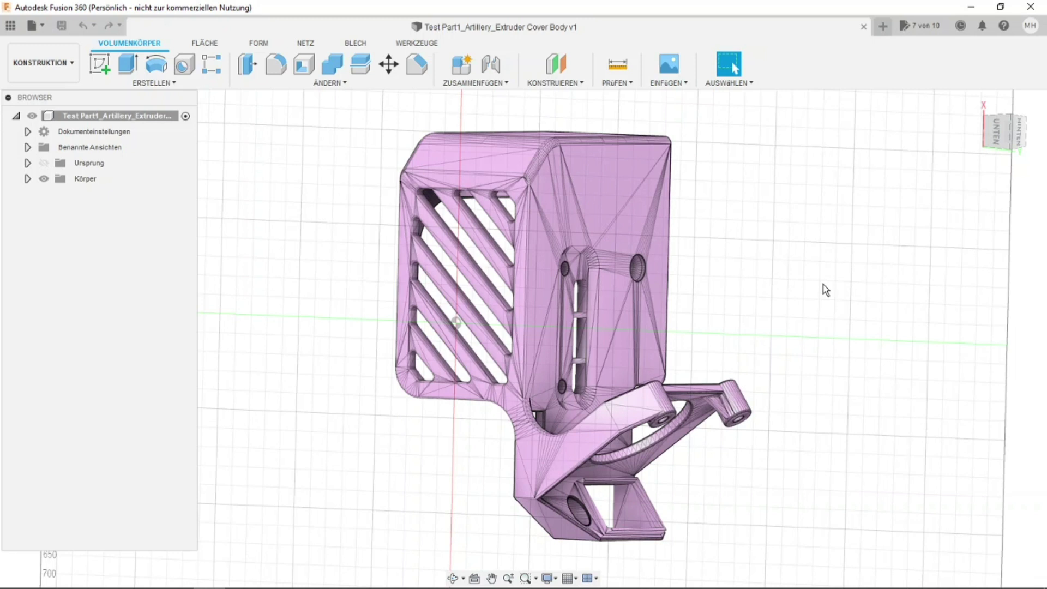
mouse_move(998, 131)
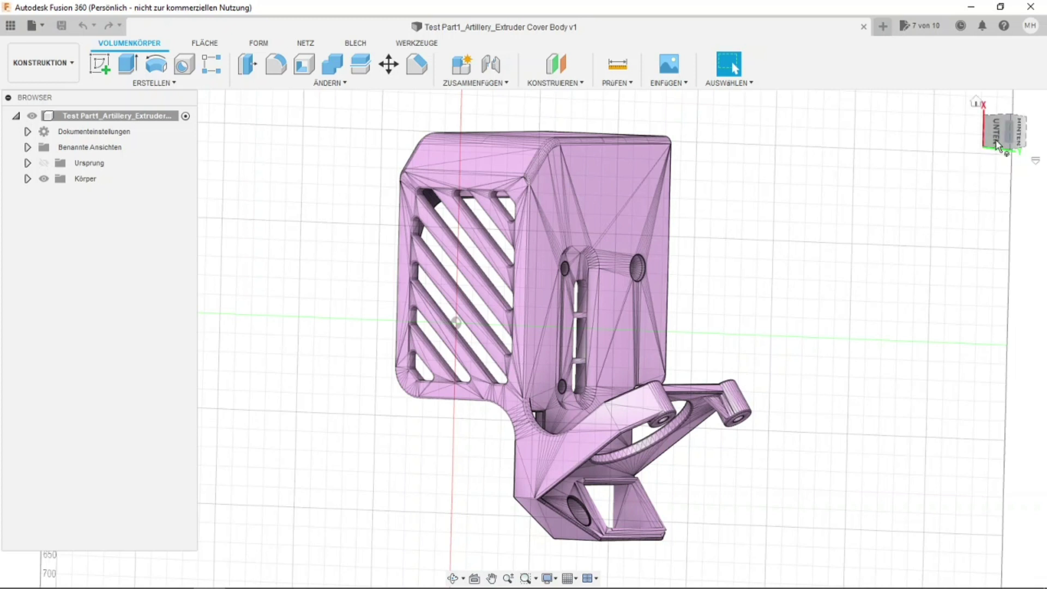
drag(994, 139, 983, 139)
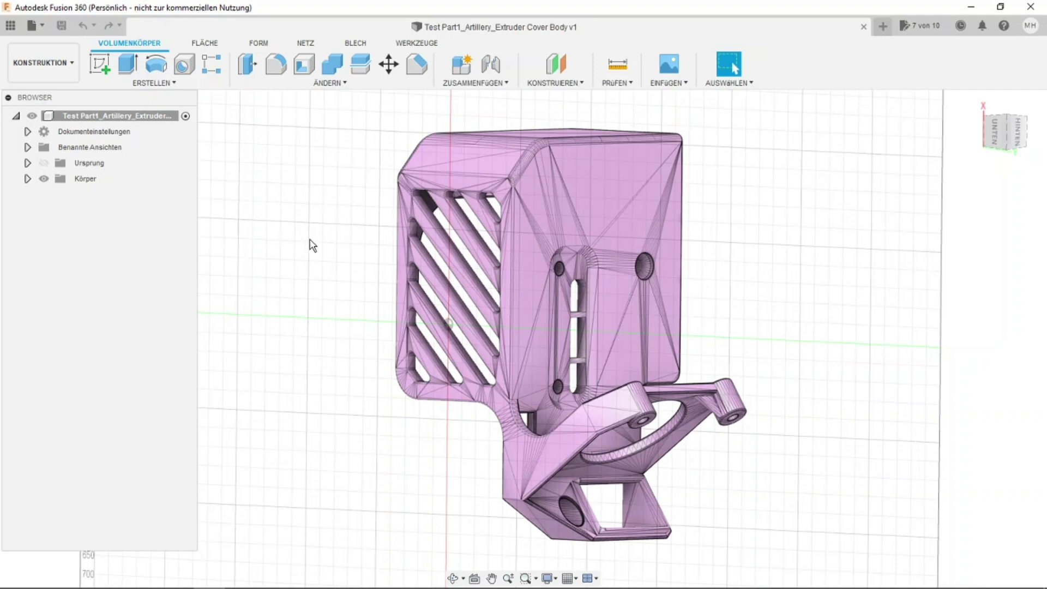
mouse_move(524, 339)
shift+middle_down()
mouse_move(655, 338)
mouse_move(660, 187)
shift+middle_up()
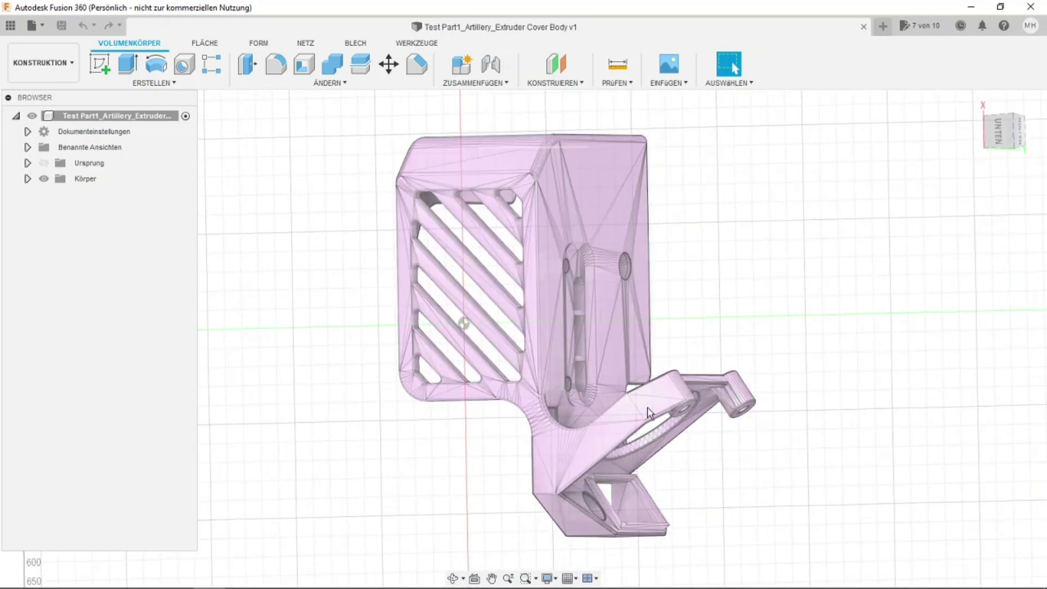
click(552, 179)
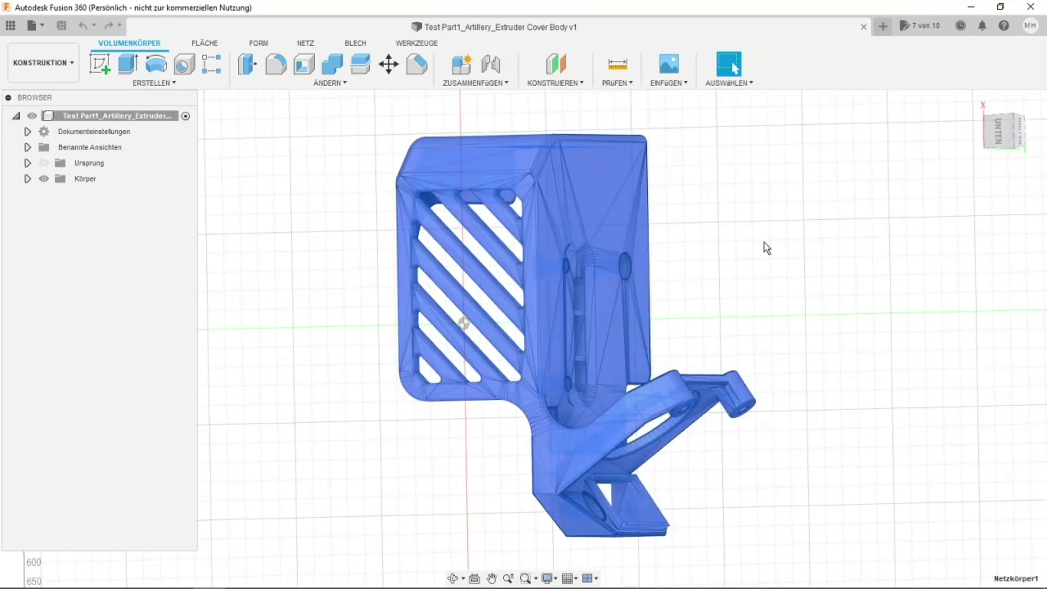
click(767, 248)
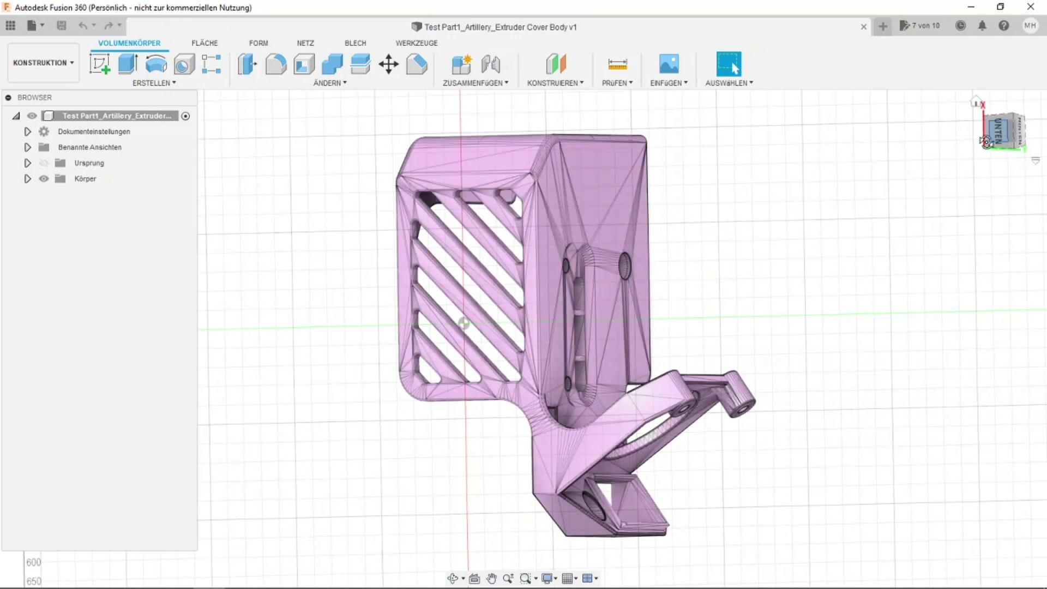
mouse_move(1002, 131)
mouse_down()
mouse_move(1008, 142)
mouse_move(997, 135)
mouse_up()
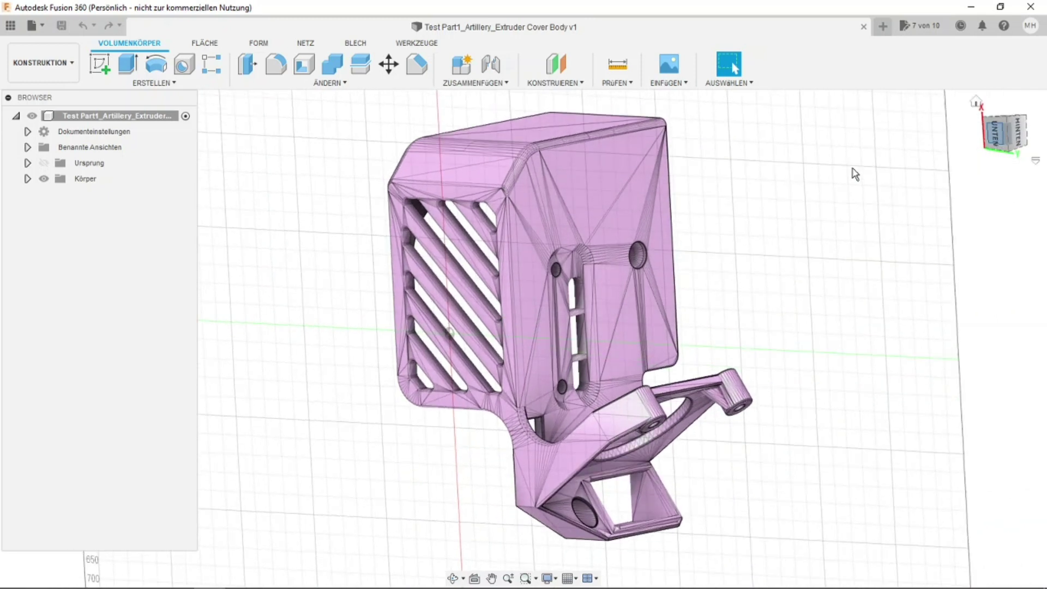
Convert the cover mesh to a solid body with Mesh to BRep, accepting the facet warning.
click(330, 83)
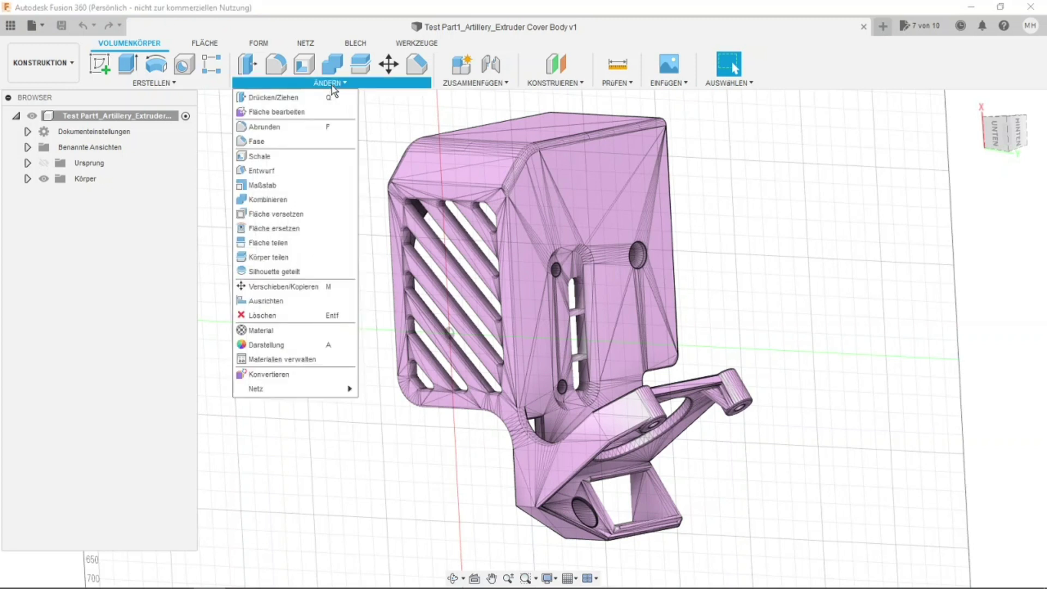
mouse_move(290, 388)
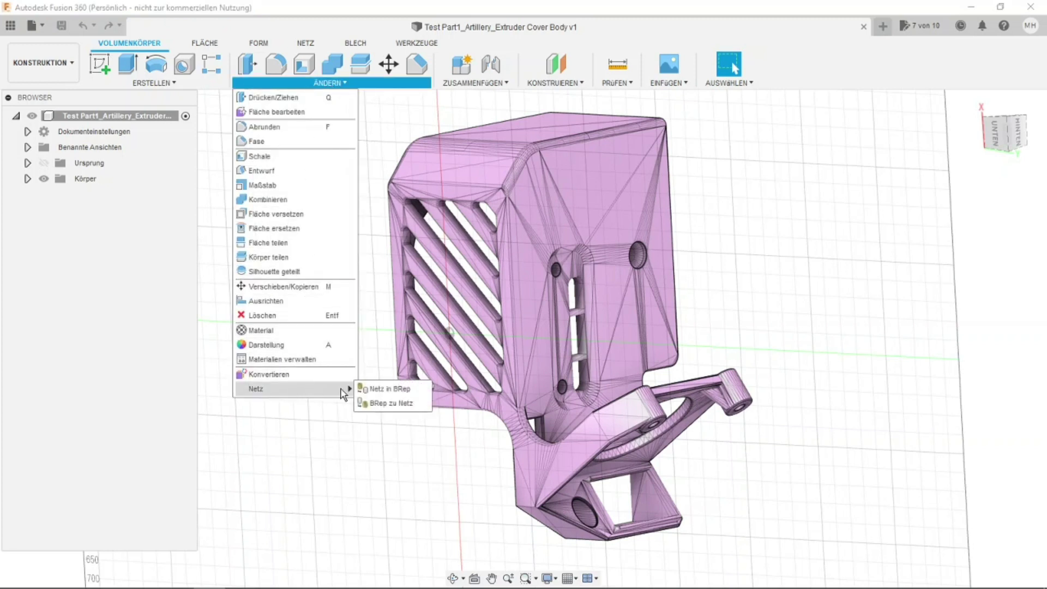
click(380, 394)
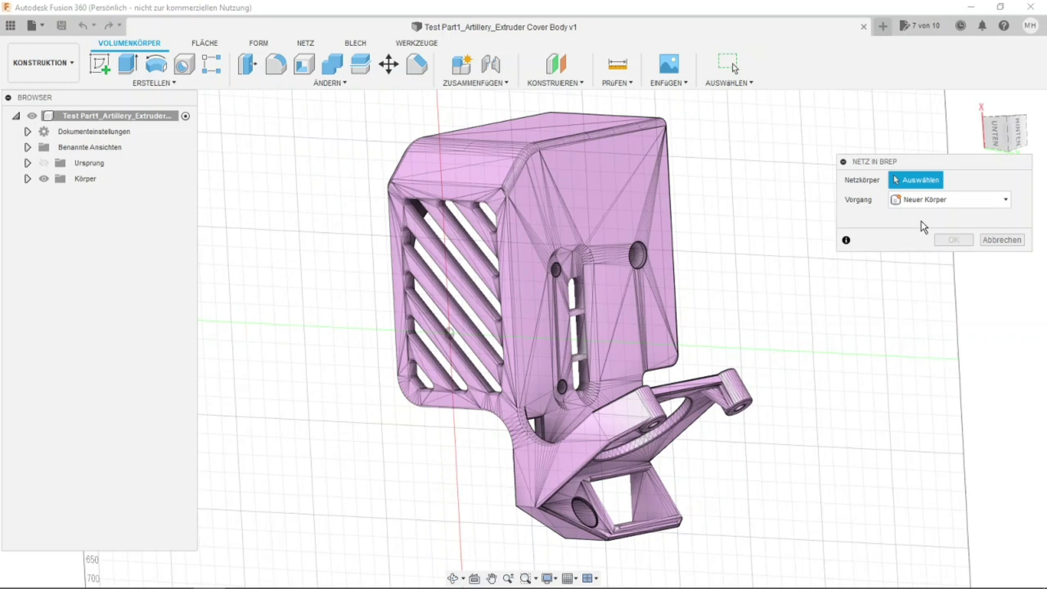
click(583, 220)
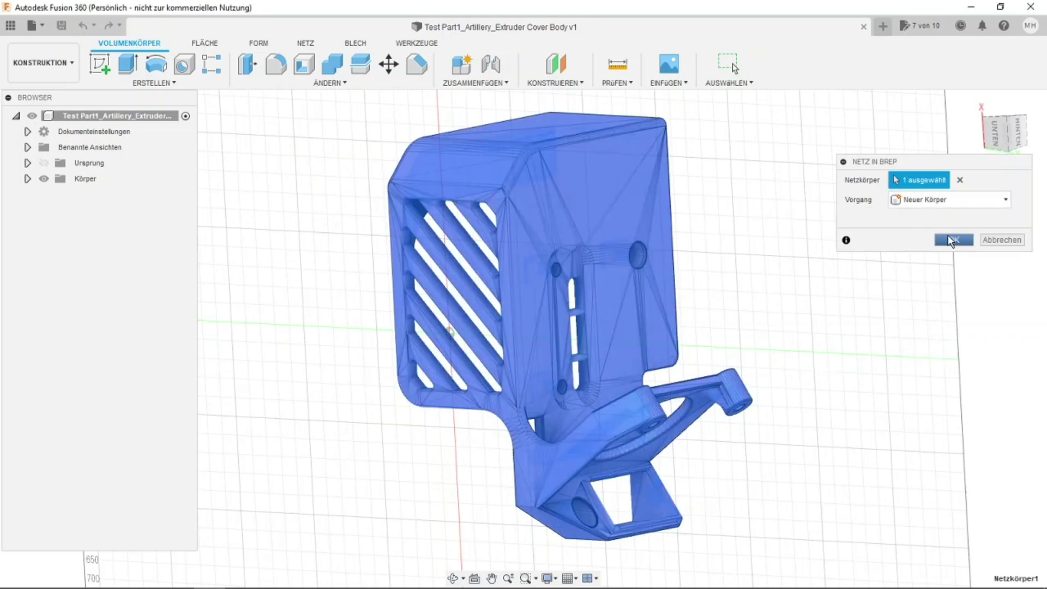
click(951, 240)
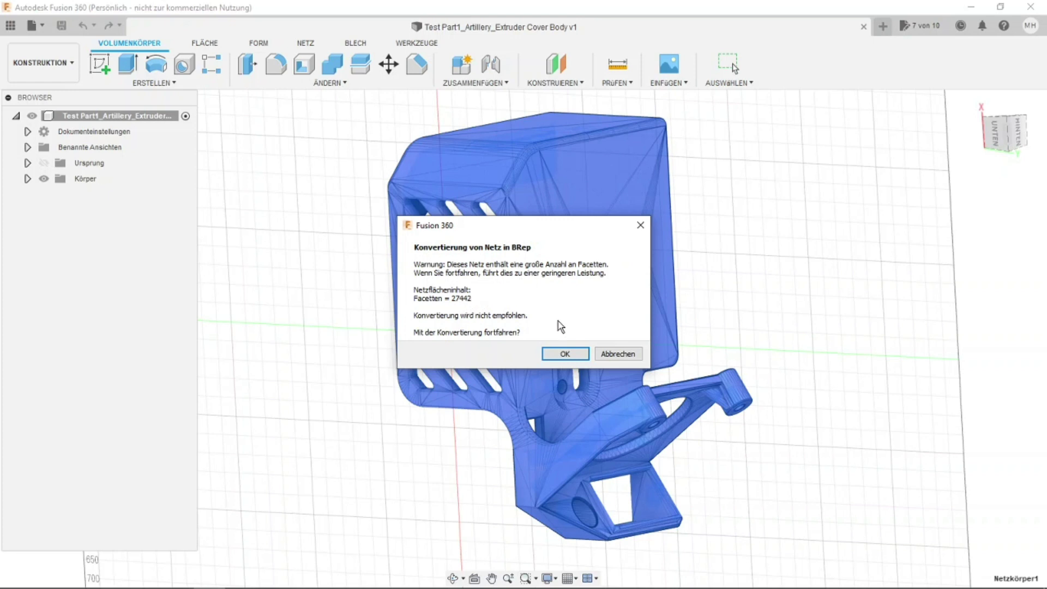
click(560, 357)
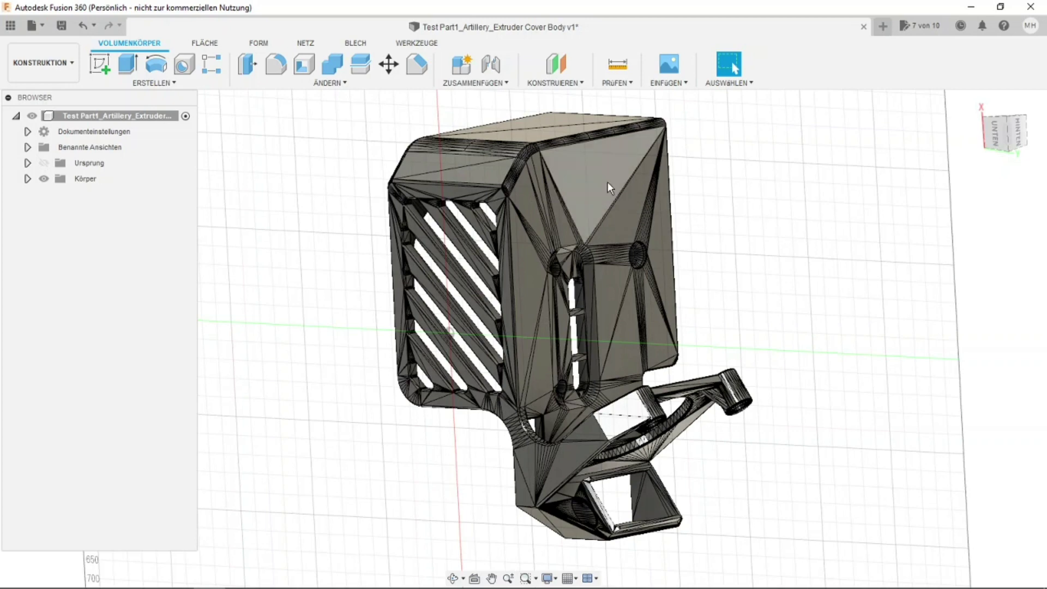
scroll(601, 177, up, 2)
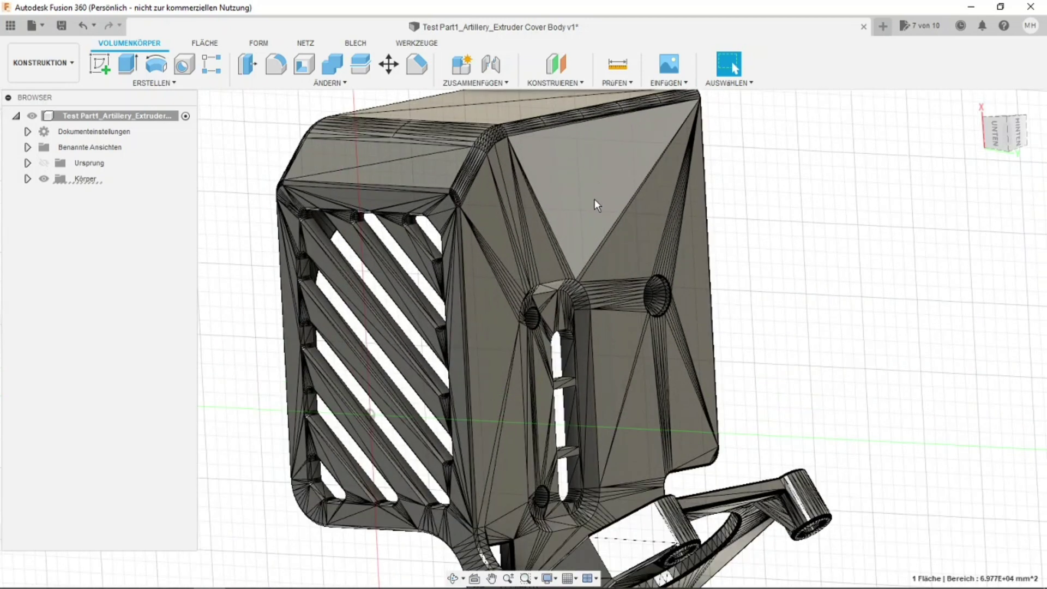
click(593, 198)
click(492, 322)
click(635, 251)
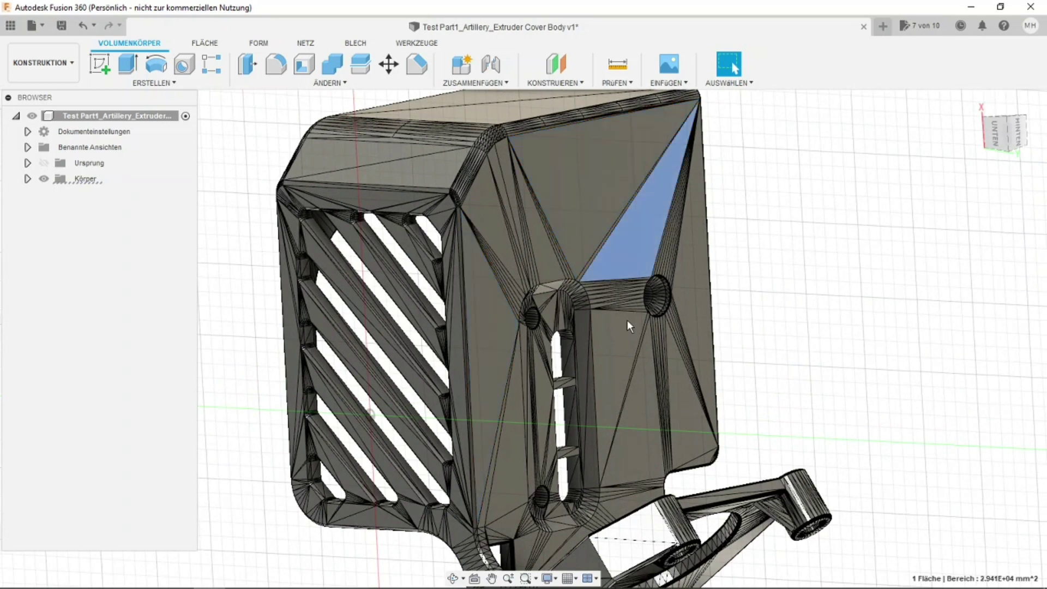
click(623, 354)
click(610, 235)
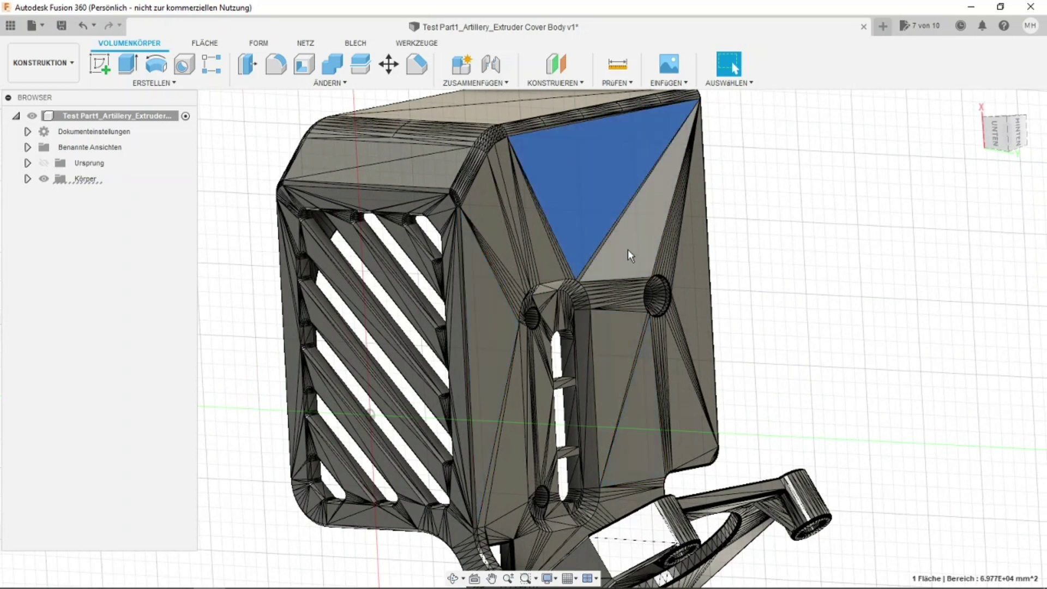
click(648, 229)
click(355, 145)
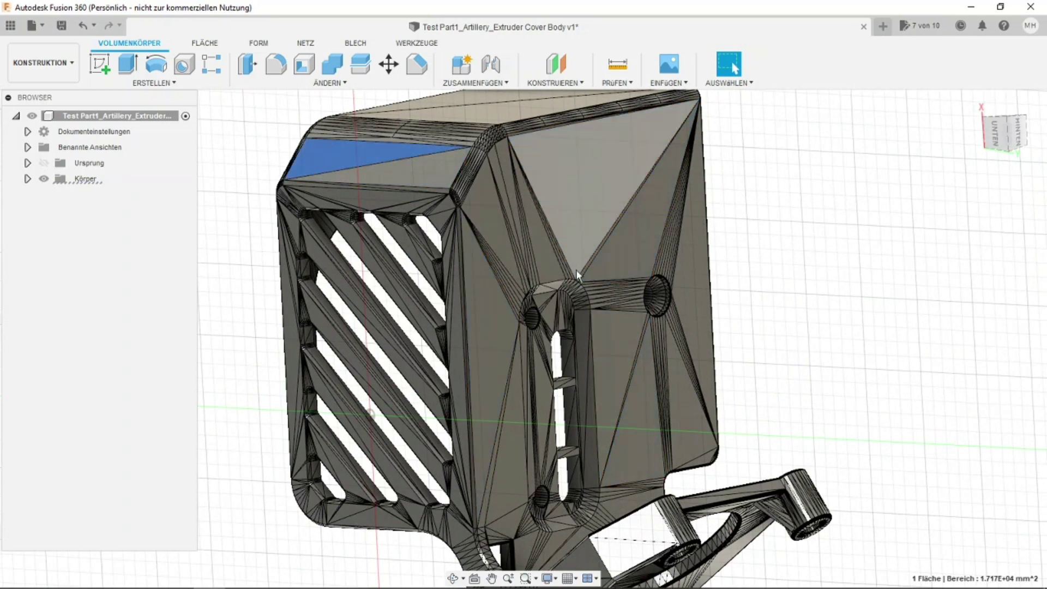
scroll(583, 284, down, 3)
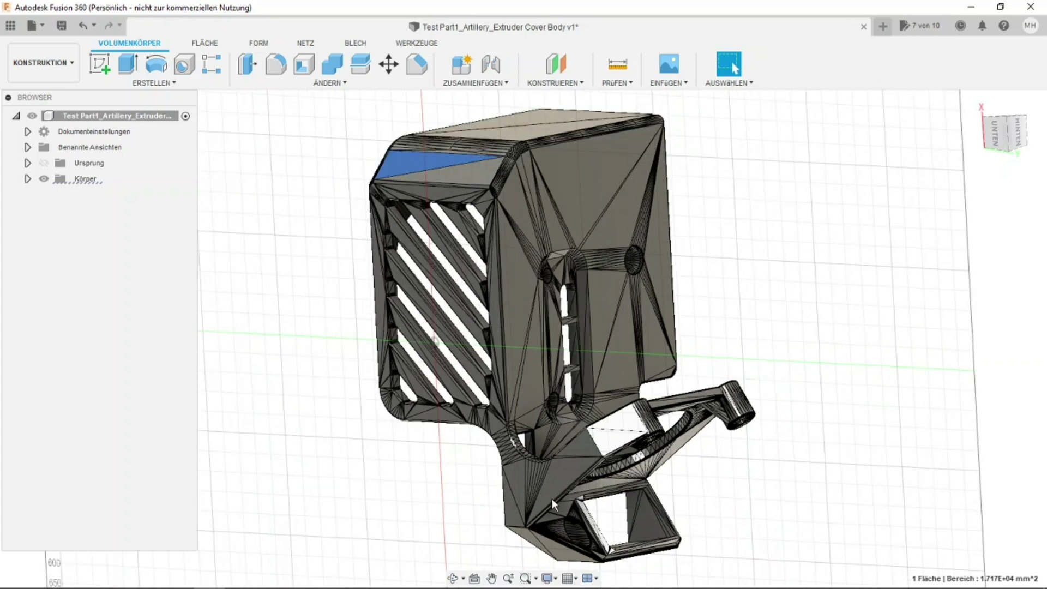
drag(1011, 144, 1006, 143)
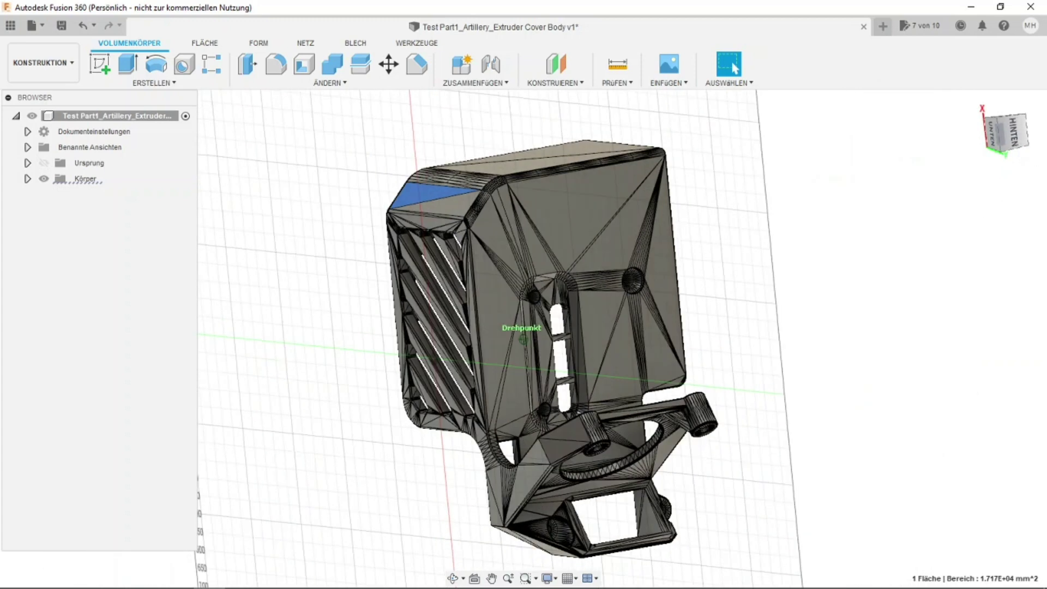
mouse_move(456, 358)
shift+middle_down()
mouse_move(381, 354)
mouse_move(443, 349)
mouse_move(581, 417)
mouse_move(511, 230)
shift+middle_up()
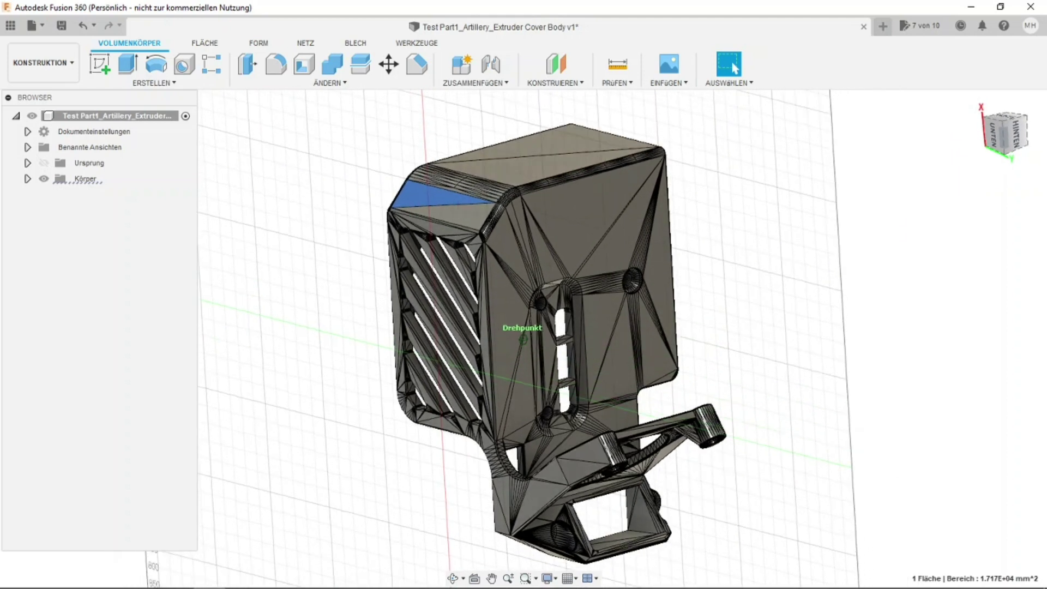
scroll(510, 230, up, 2)
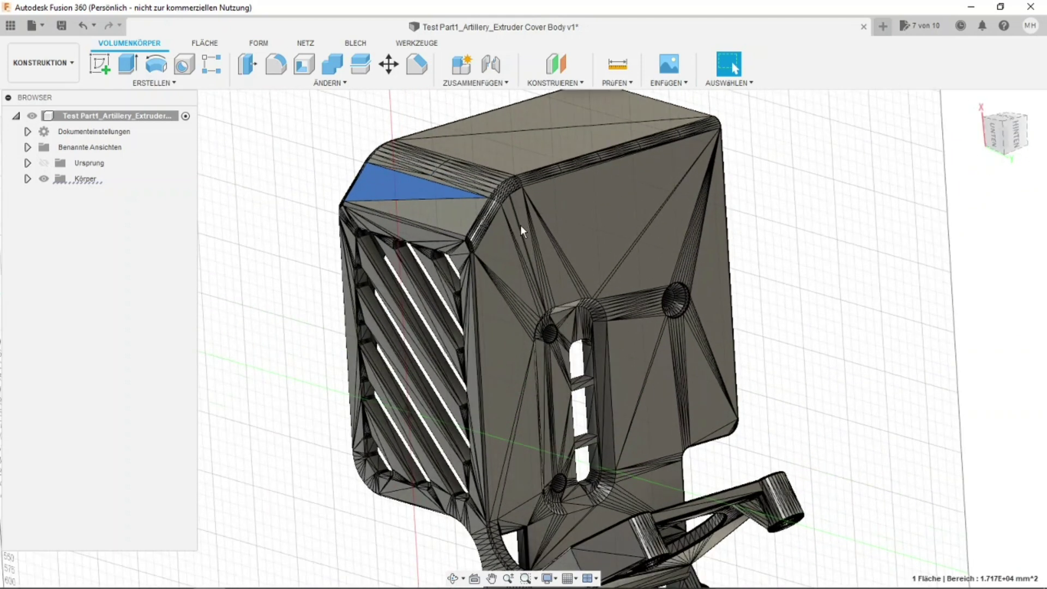
scroll(521, 225, up, 2)
scroll(528, 223, up, 2)
scroll(528, 225, up, 1)
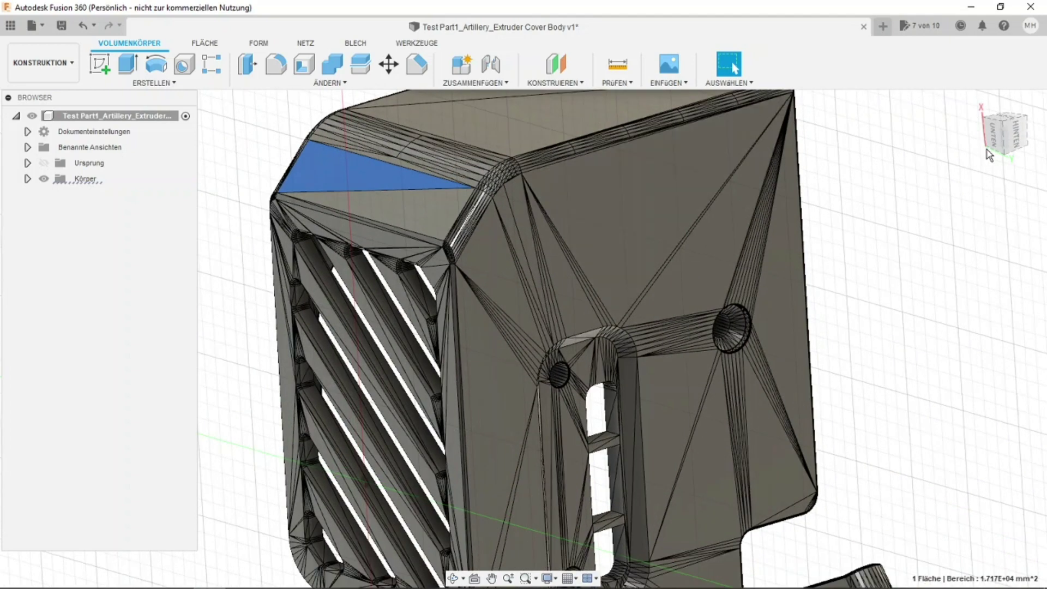
shift+middle_drag(524, 338, 567, 283)
mouse_move(523, 338)
shift+middle_down()
mouse_move(539, 316)
mouse_move(697, 363)
shift+middle_up()
scroll(869, 252, down, 5)
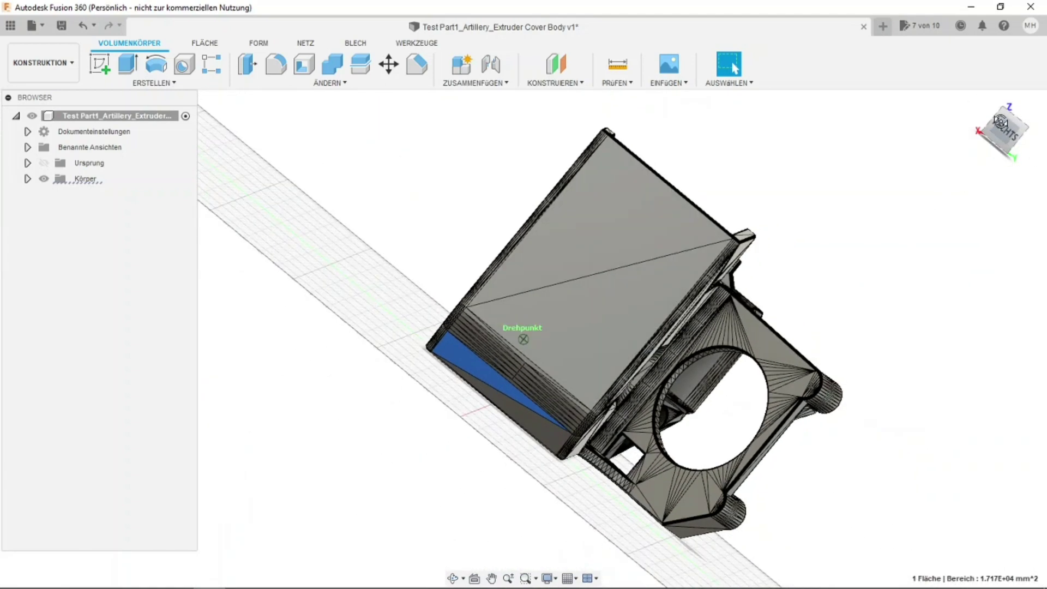
scroll(696, 358, down, 3)
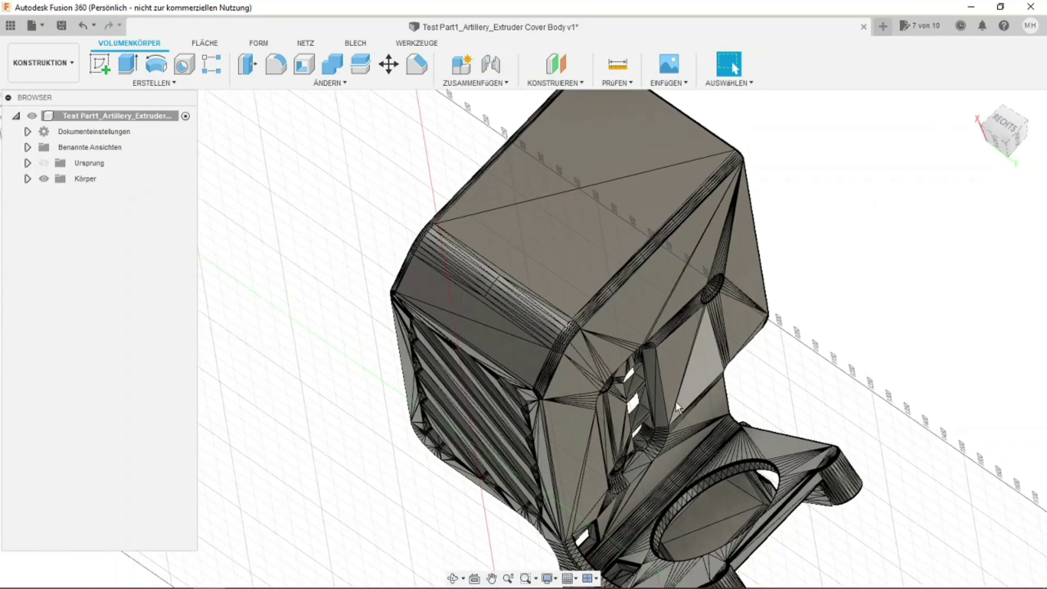
scroll(695, 358, down, 2)
scroll(643, 211, up, 6)
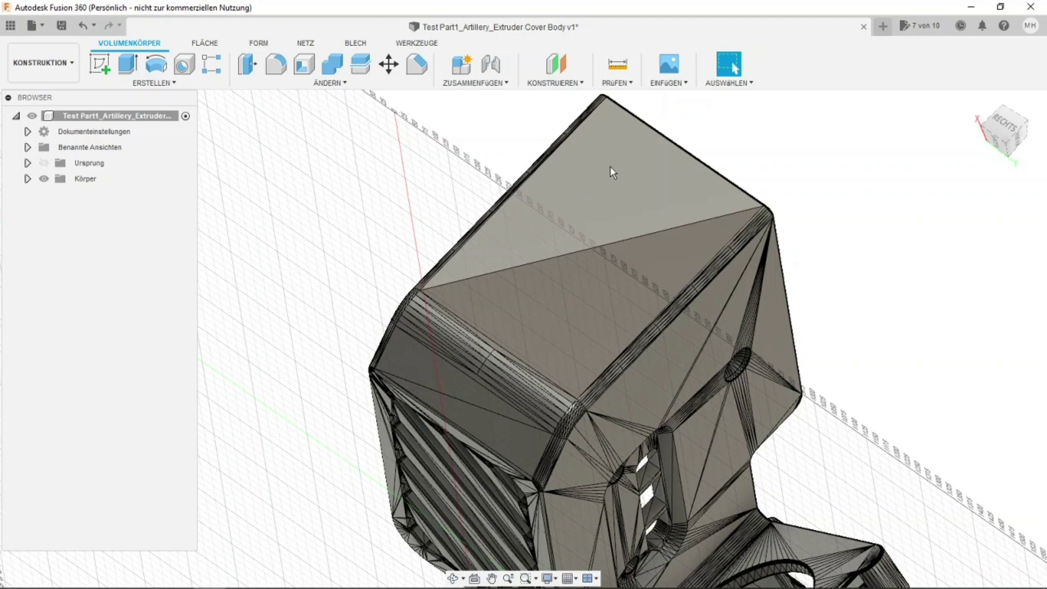
scroll(552, 221, down, 1)
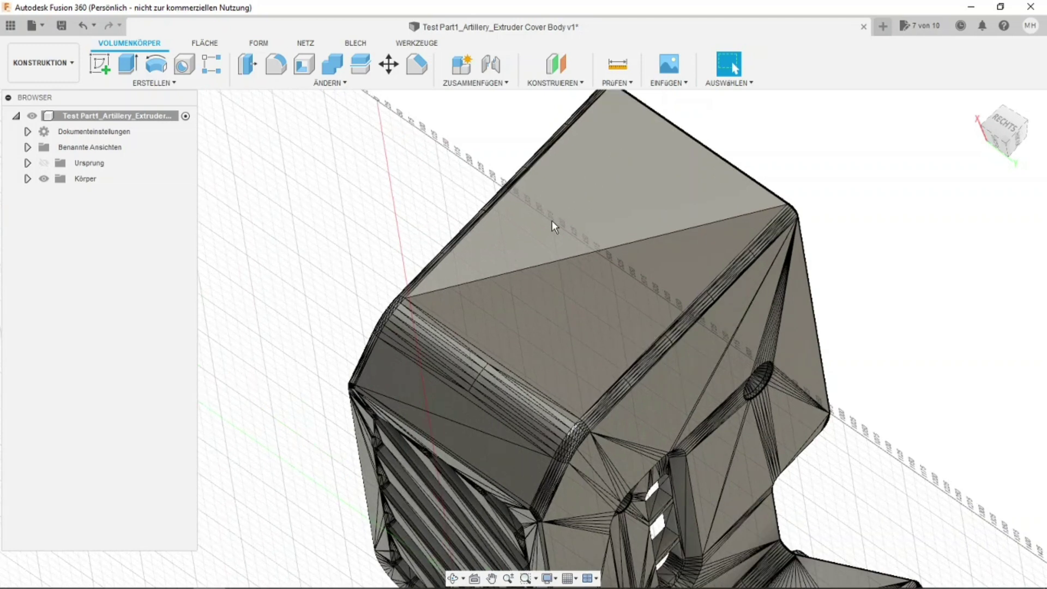
scroll(552, 221, down, 1)
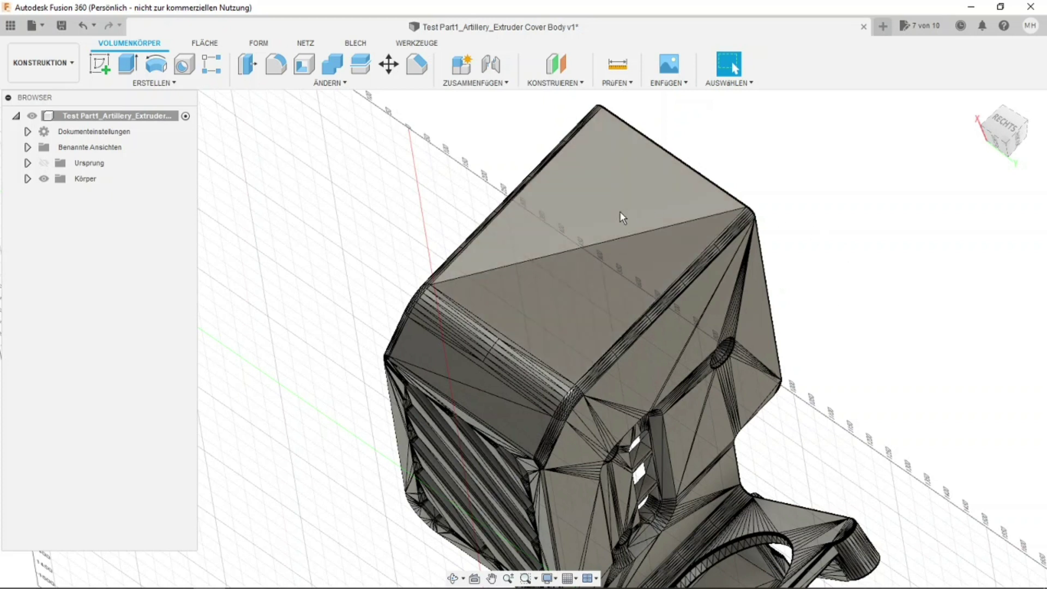
Delete the upper triangle of the top face so the top heals into one flat face.
click(601, 224)
key(Delete)
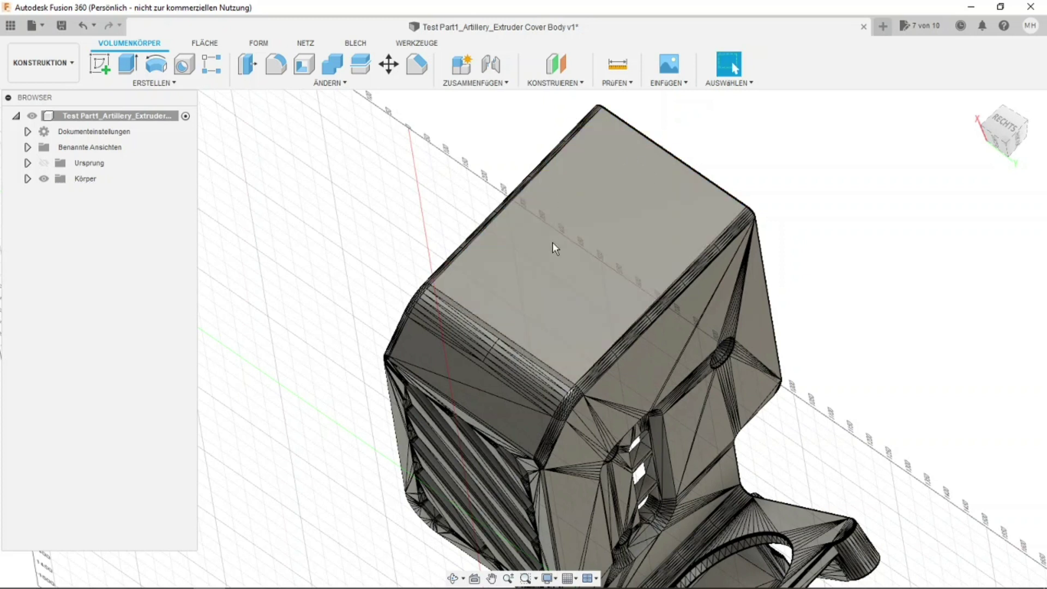
click(428, 359)
key(Escape)
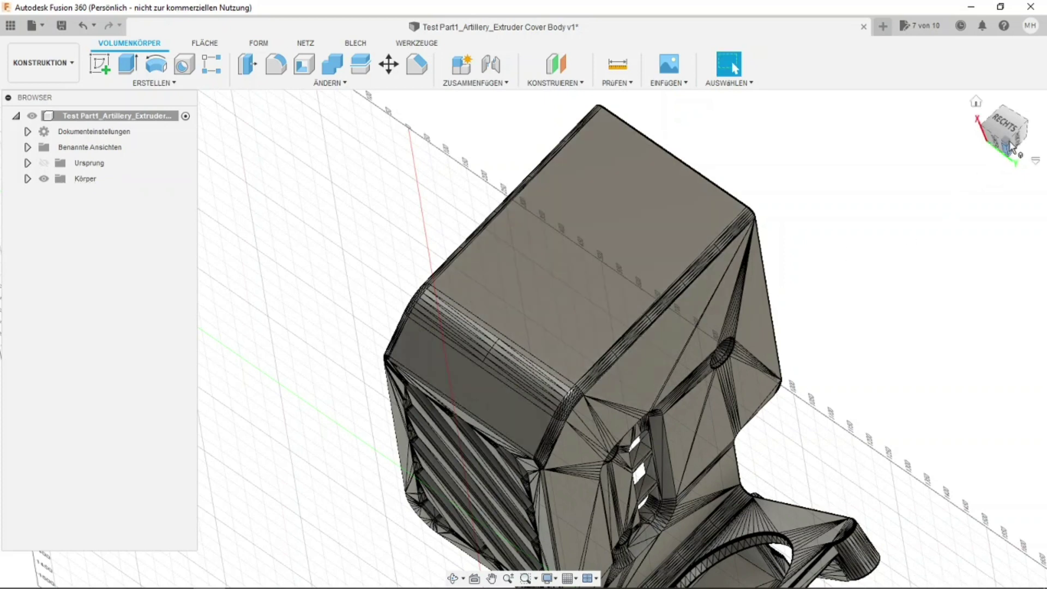
drag(1003, 131, 981, 128)
shift+middle_drag(982, 128, 884, 289)
Zoom onto the cover's large back face and pick a triangular facet to merge it flat.
scroll(645, 403, up, 3)
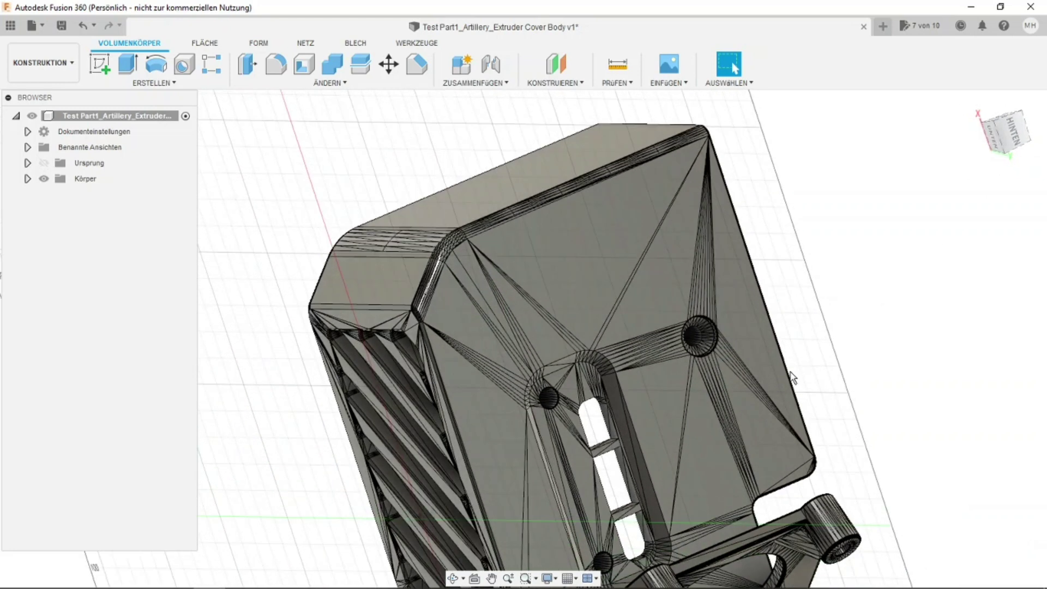
scroll(620, 378, up, 3)
scroll(619, 378, up, 2)
scroll(600, 358, up, 2)
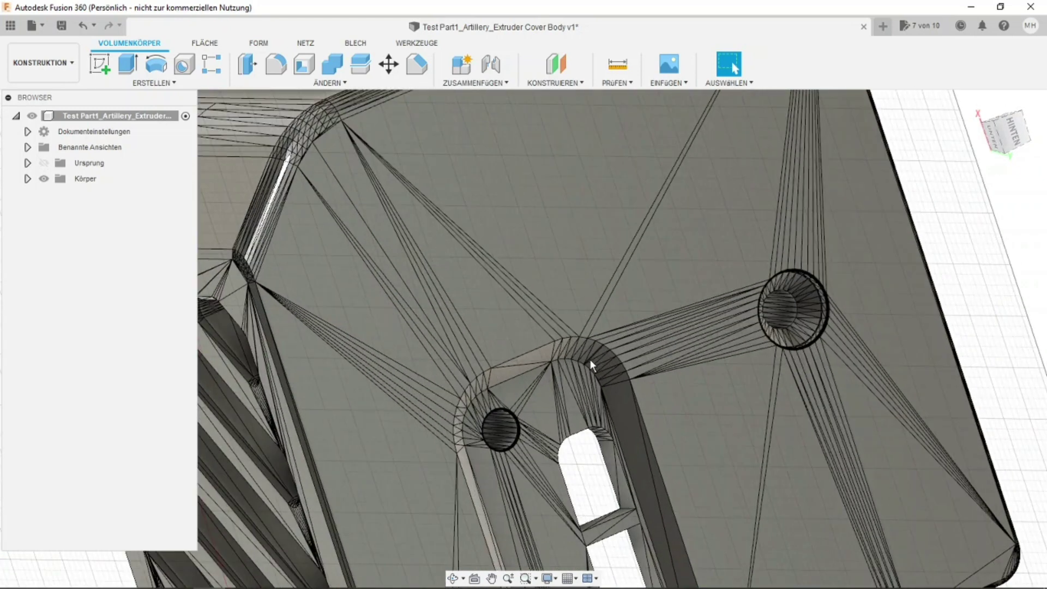
scroll(590, 359, up, 2)
scroll(594, 369, up, 2)
scroll(593, 370, down, 2)
scroll(594, 372, down, 1)
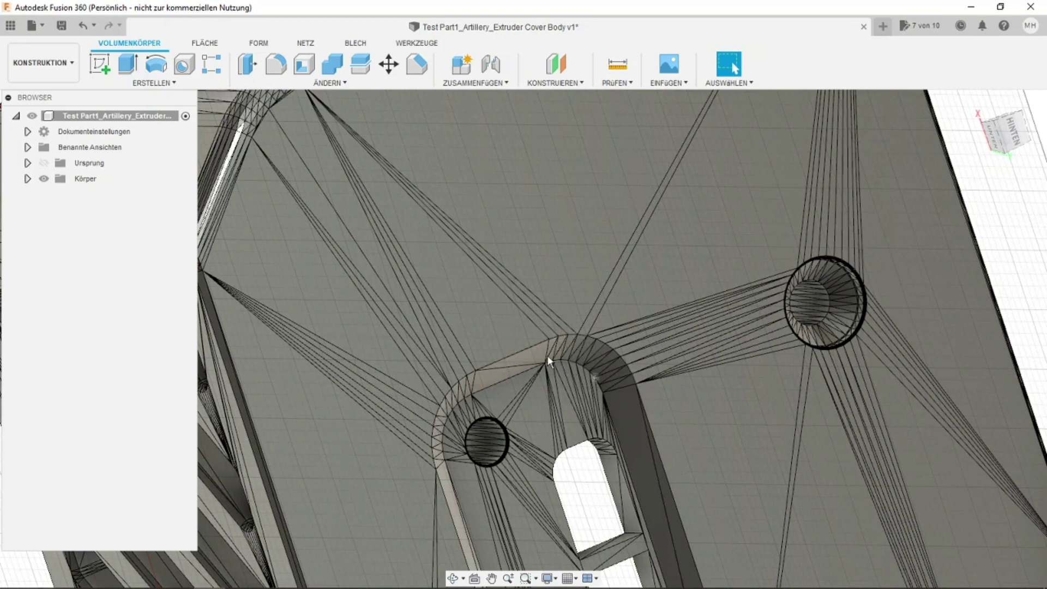
scroll(535, 348, up, 2)
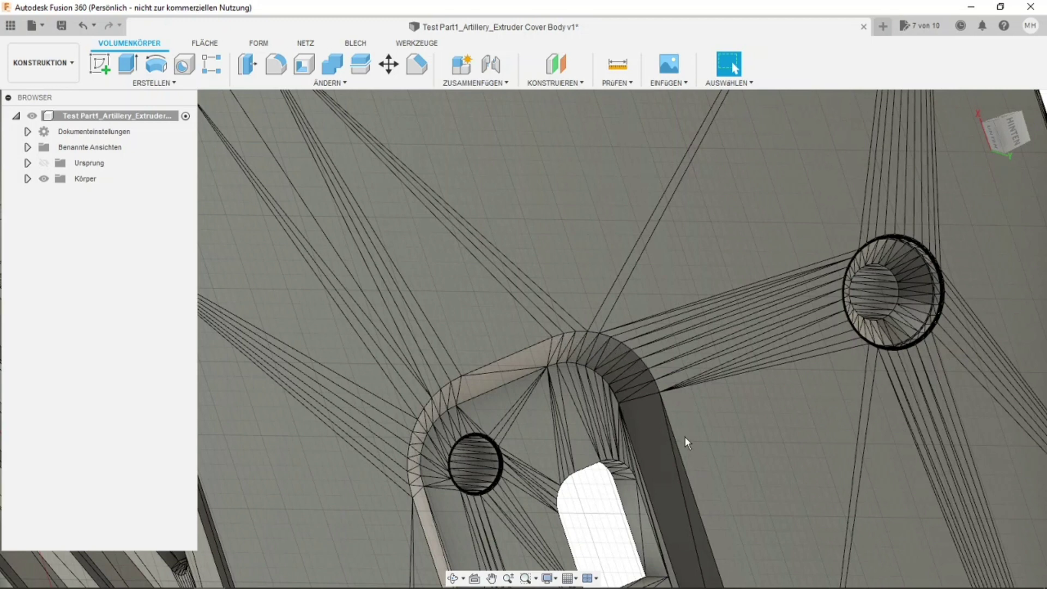
scroll(683, 441, down, 3)
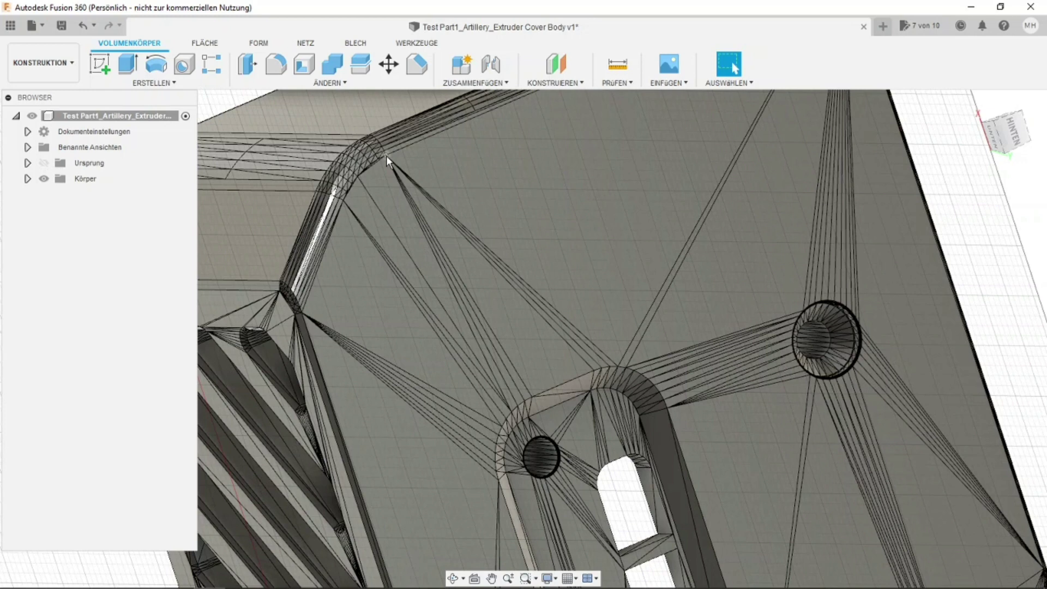
scroll(549, 328, up, 2)
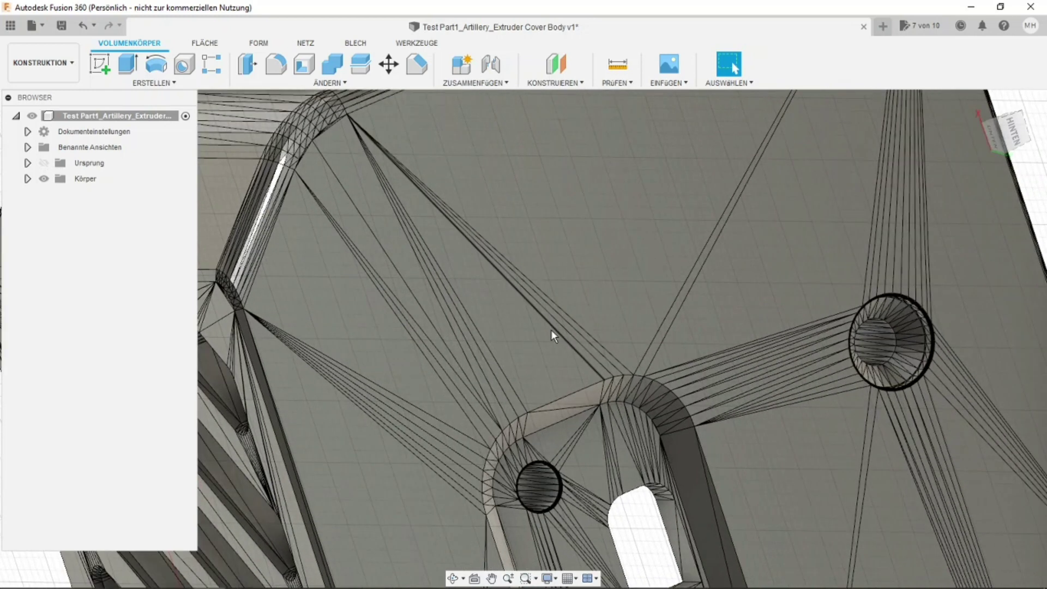
scroll(551, 331, up, 1)
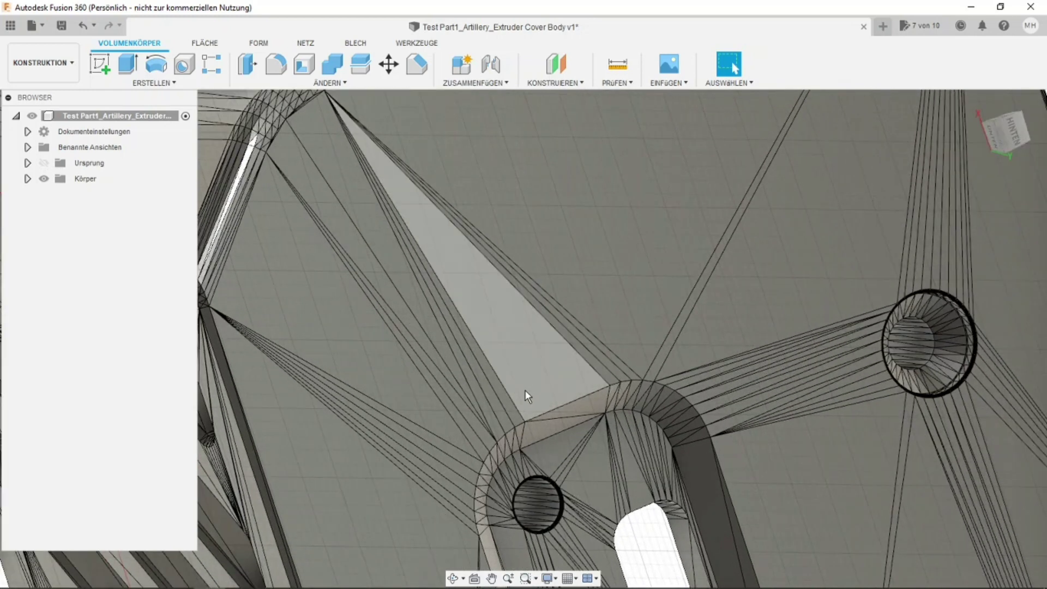
scroll(526, 398, down, 3)
shift+middle_drag(485, 404, 511, 388)
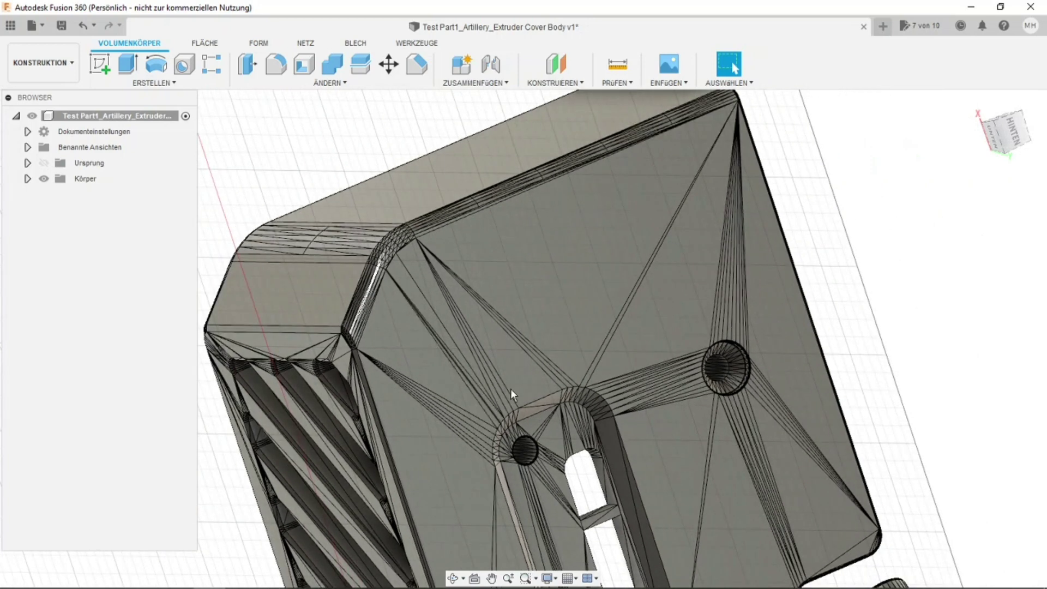
click(584, 279)
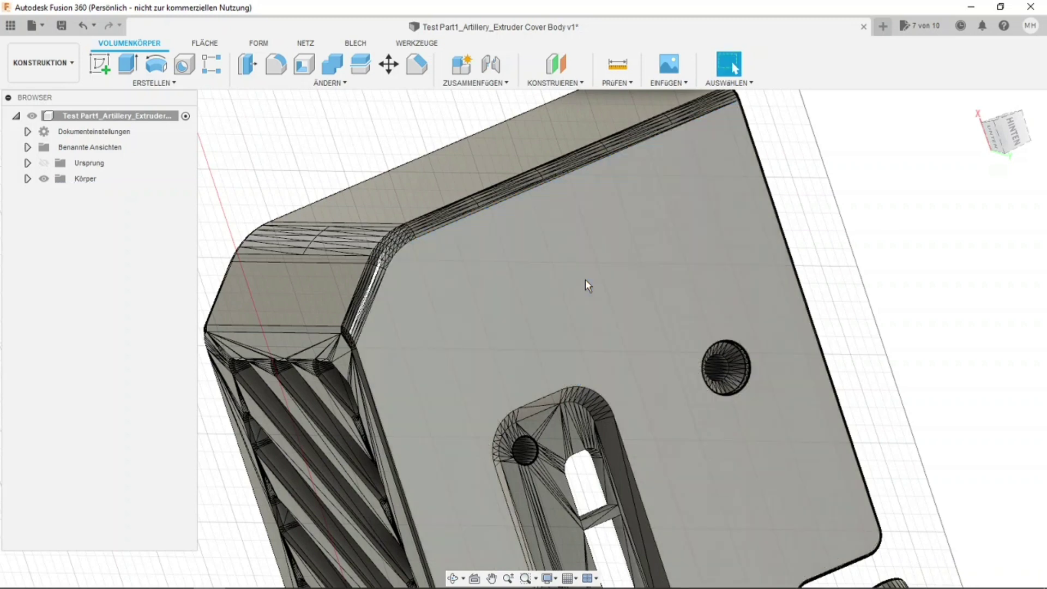
scroll(578, 289, down, 1)
scroll(574, 310, down, 1)
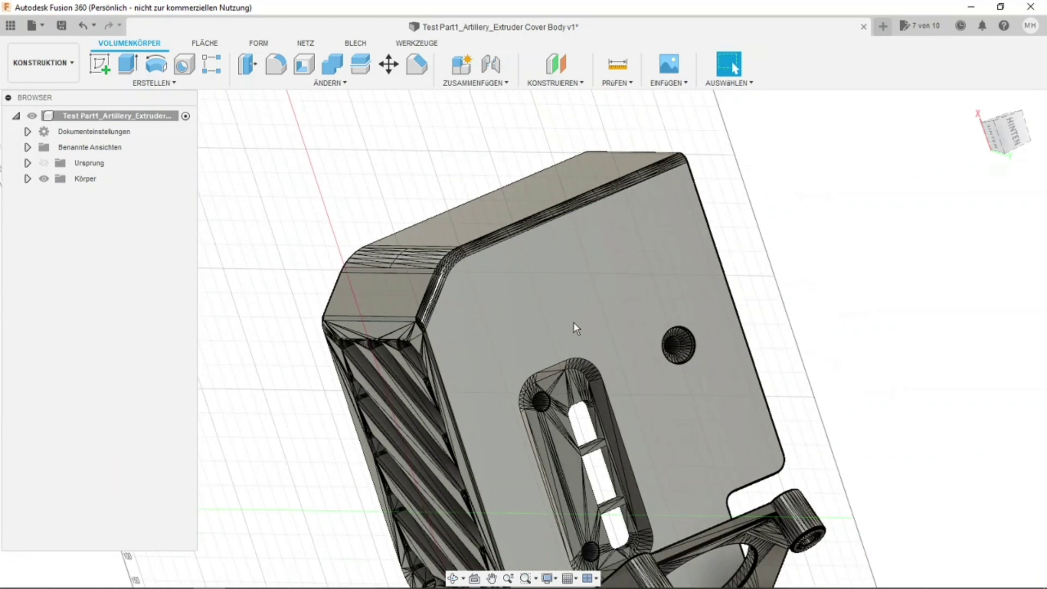
scroll(636, 430, down, 1)
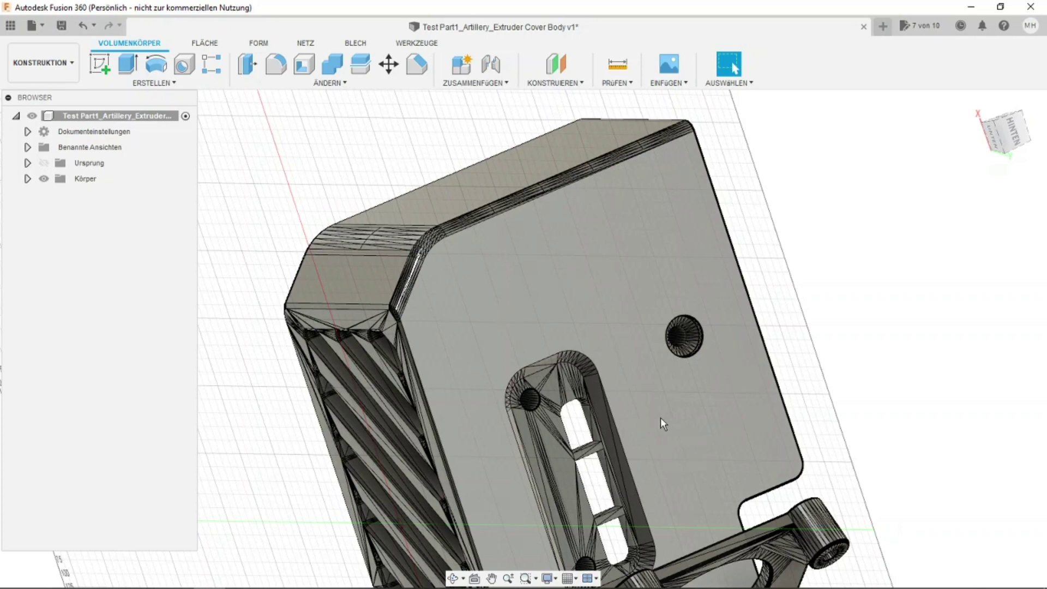
scroll(599, 403, down, 2)
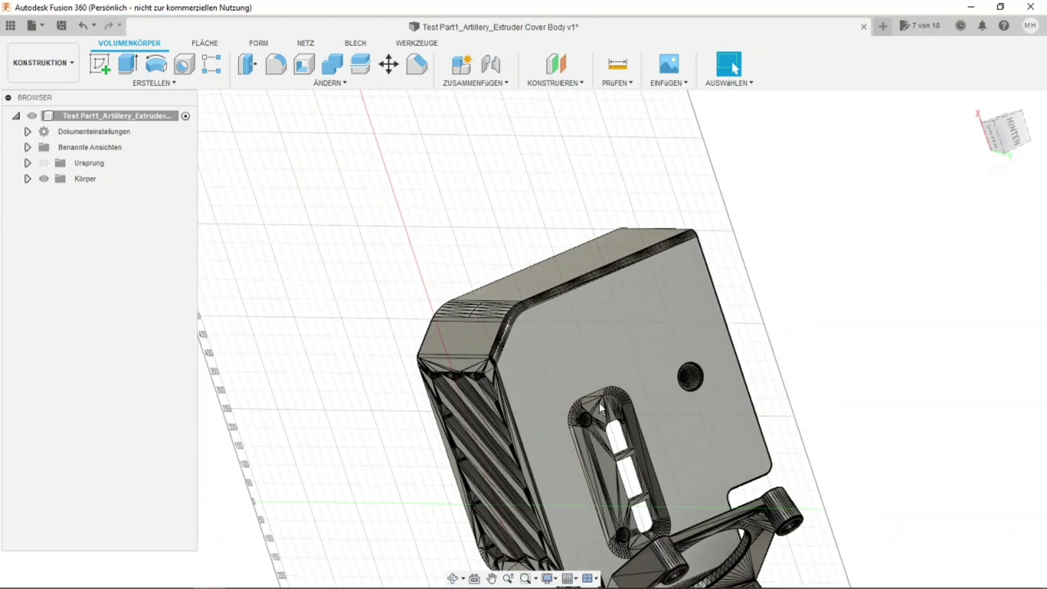
scroll(555, 485, down, 2)
scroll(547, 463, up, 2)
scroll(546, 461, up, 1)
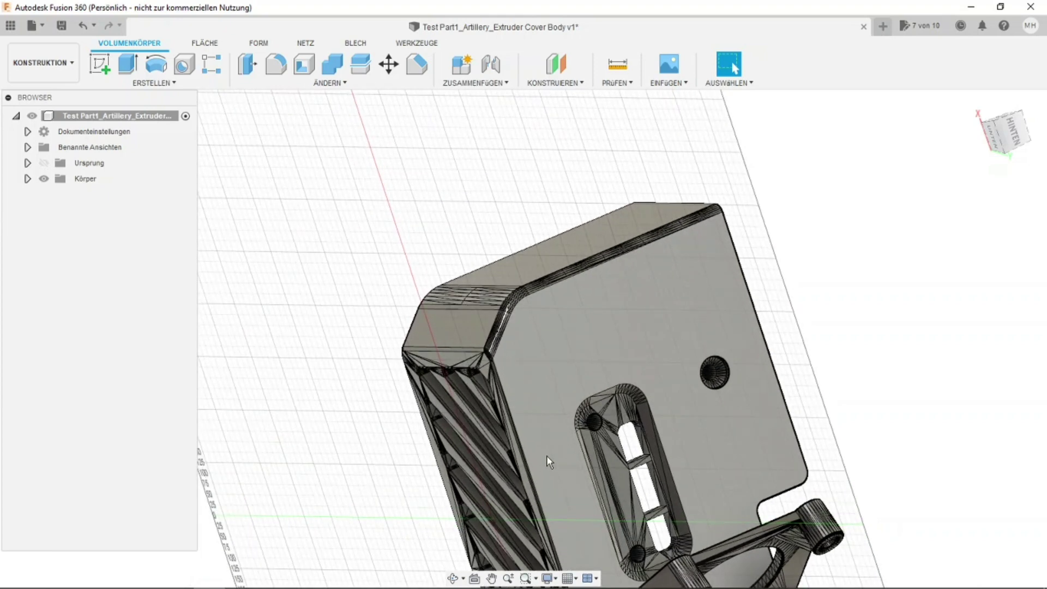
scroll(546, 452, up, 1)
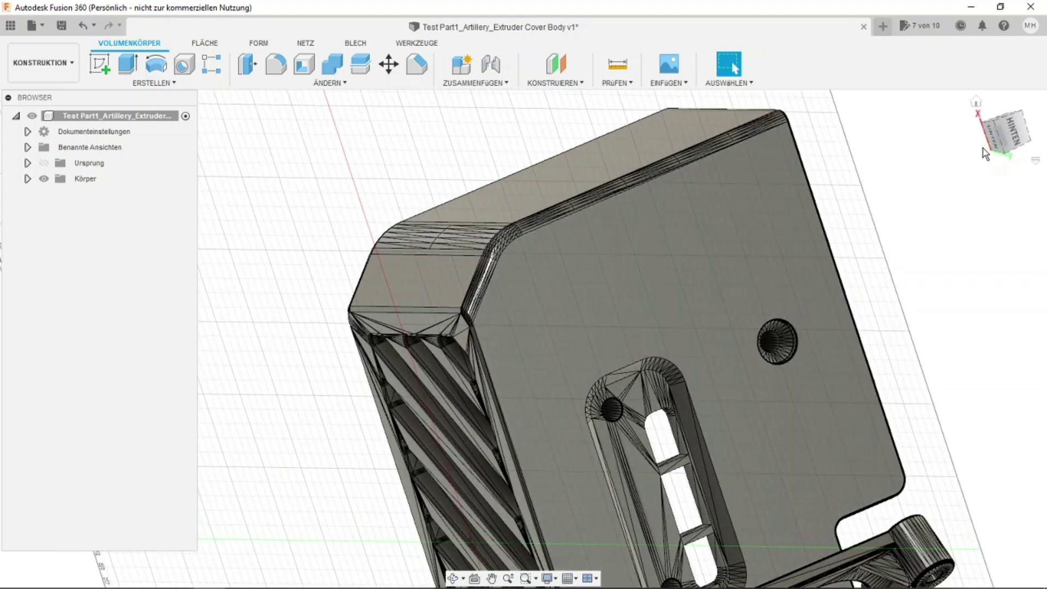
Delete the triangular facet inside the slot recess so it merges into a flat face.
mouse_move(522, 338)
shift+middle_down()
mouse_move(558, 494)
mouse_move(598, 420)
shift+middle_up()
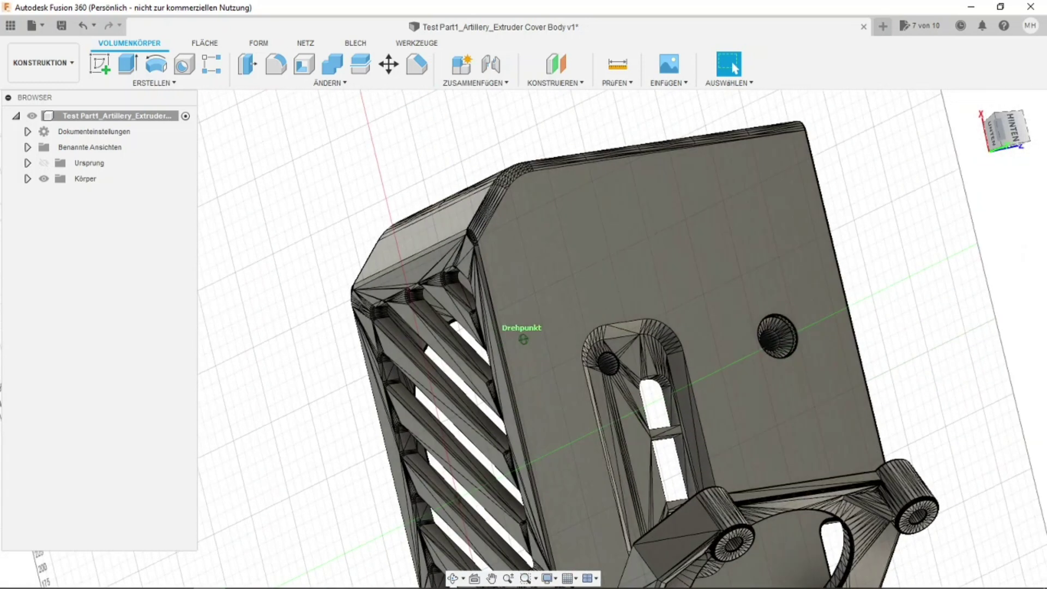
click(622, 432)
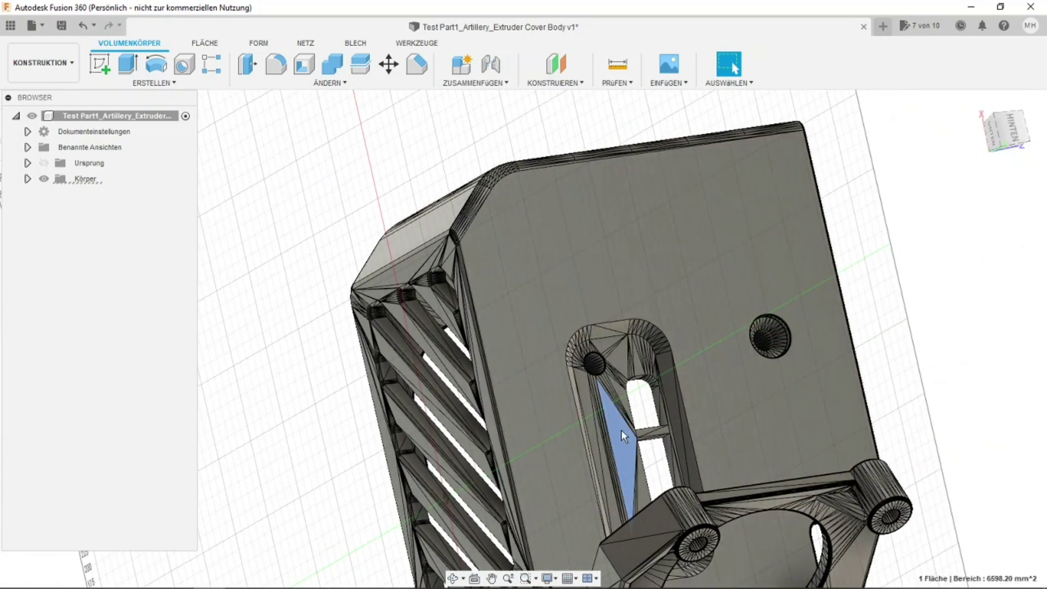
key(Delete)
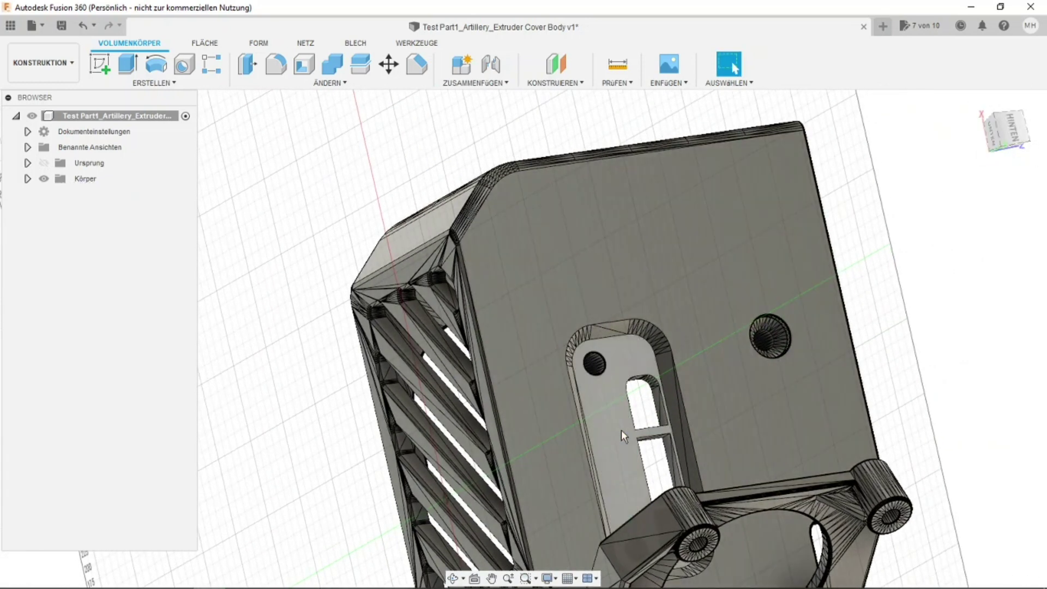
scroll(600, 446, down, 2)
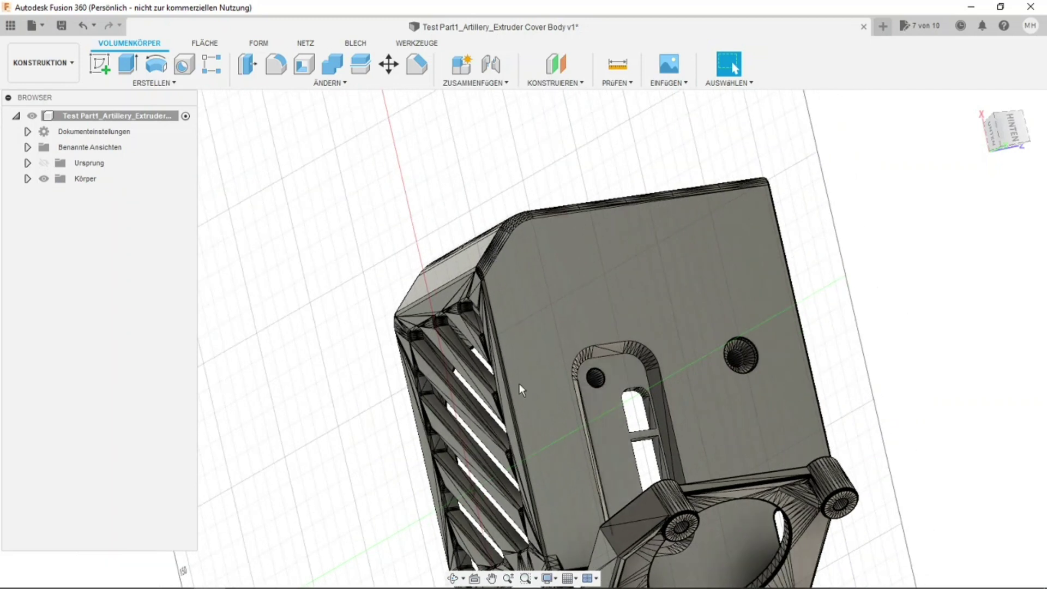
Delete the triangular facet on the cover's top edge, then inspect a mounting-arm face.
shift+middle_drag(600, 338, 505, 273)
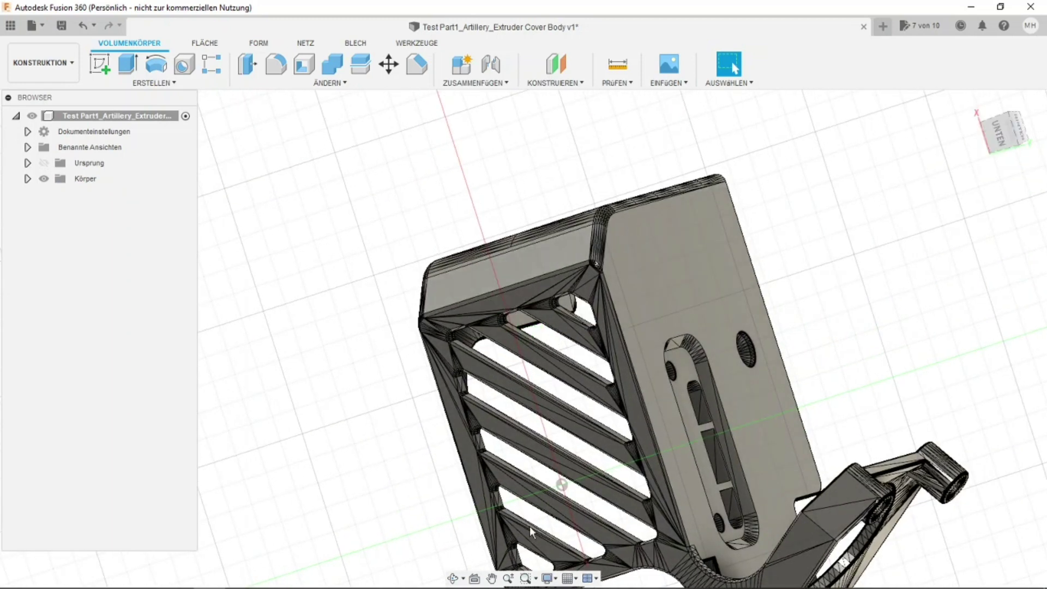
click(519, 297)
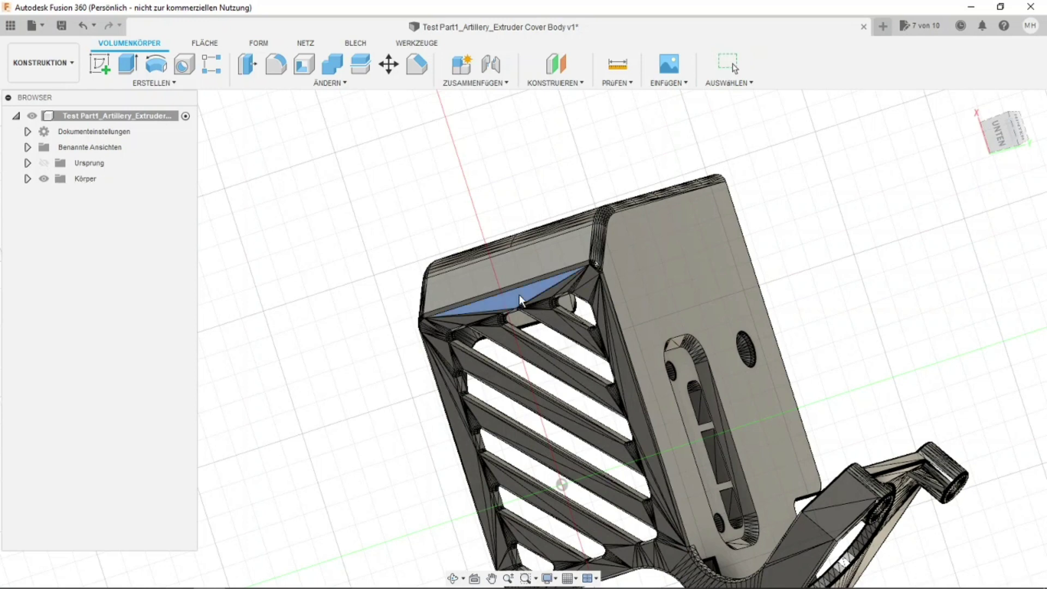
key(Delete)
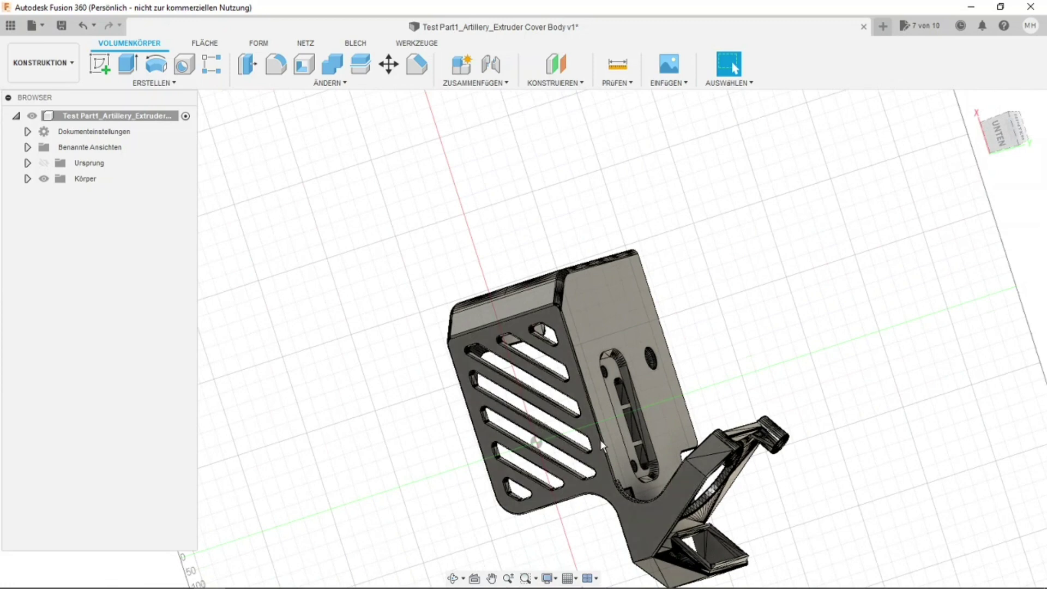
click(708, 451)
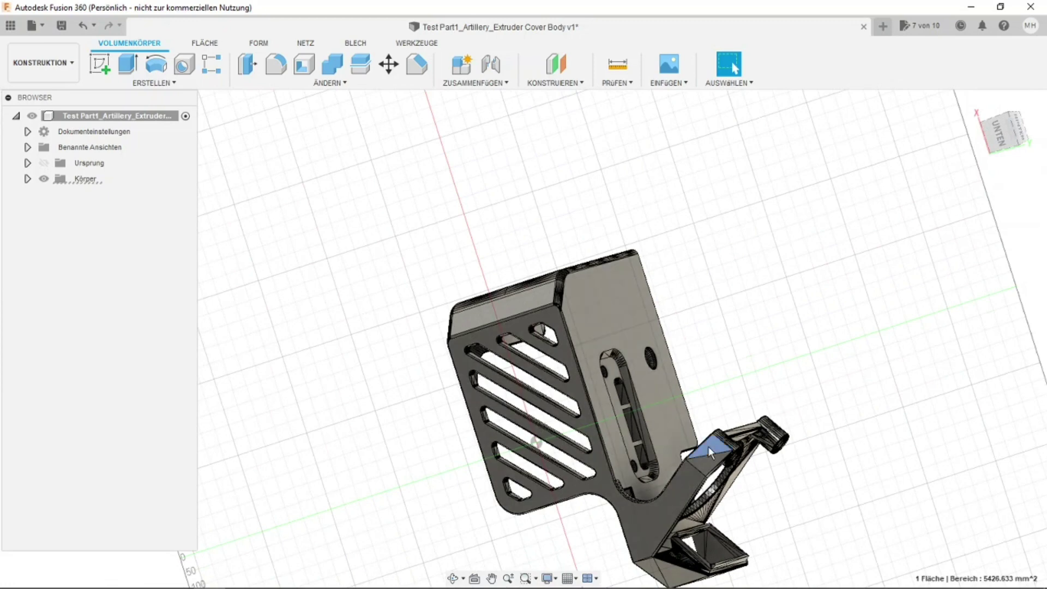
click(983, 270)
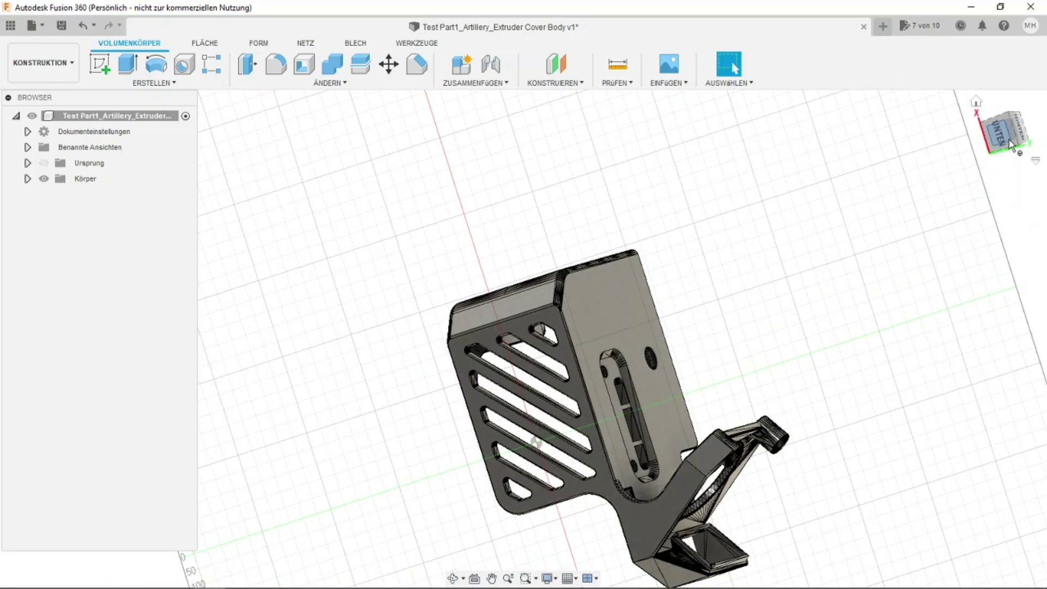
shift+middle_drag(1008, 140, 1008, 354)
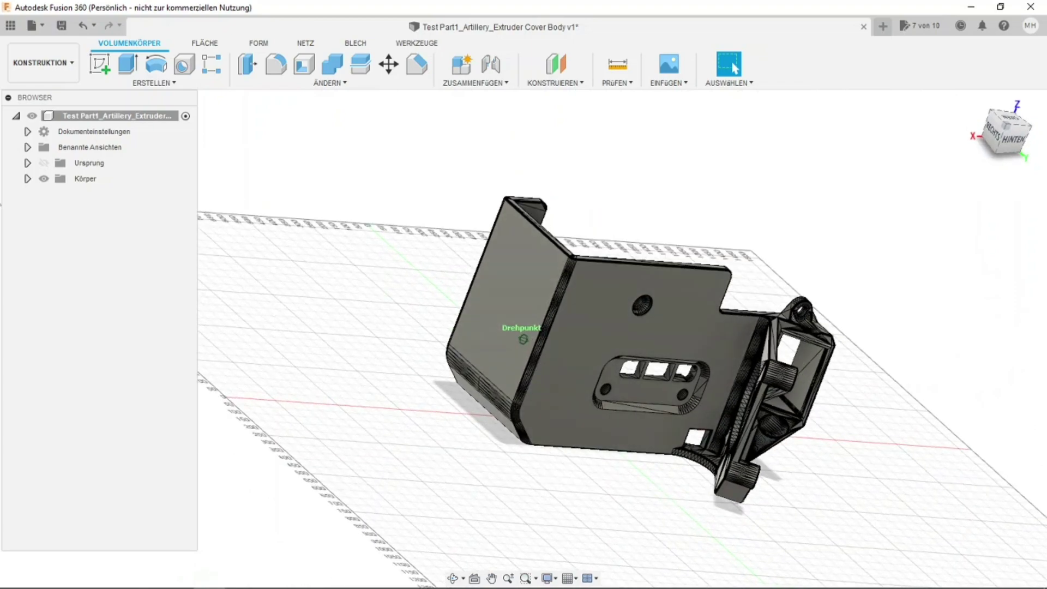
Delete the triangular facets in the front cutout and on the right side wall.
shift+middle_drag(523, 339, 599, 349)
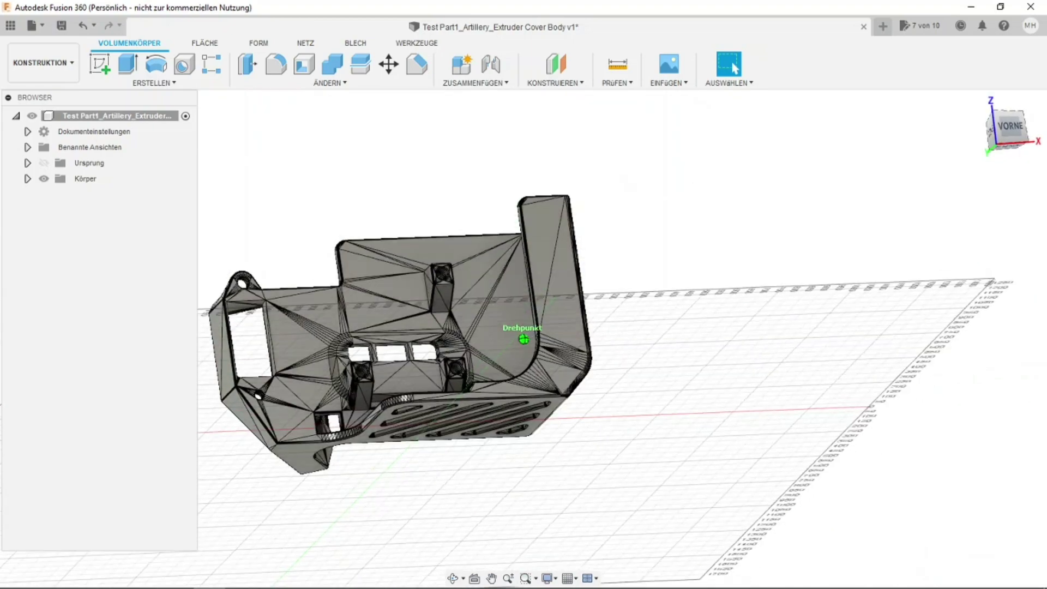
shift+middle_drag(523, 339, 512, 162)
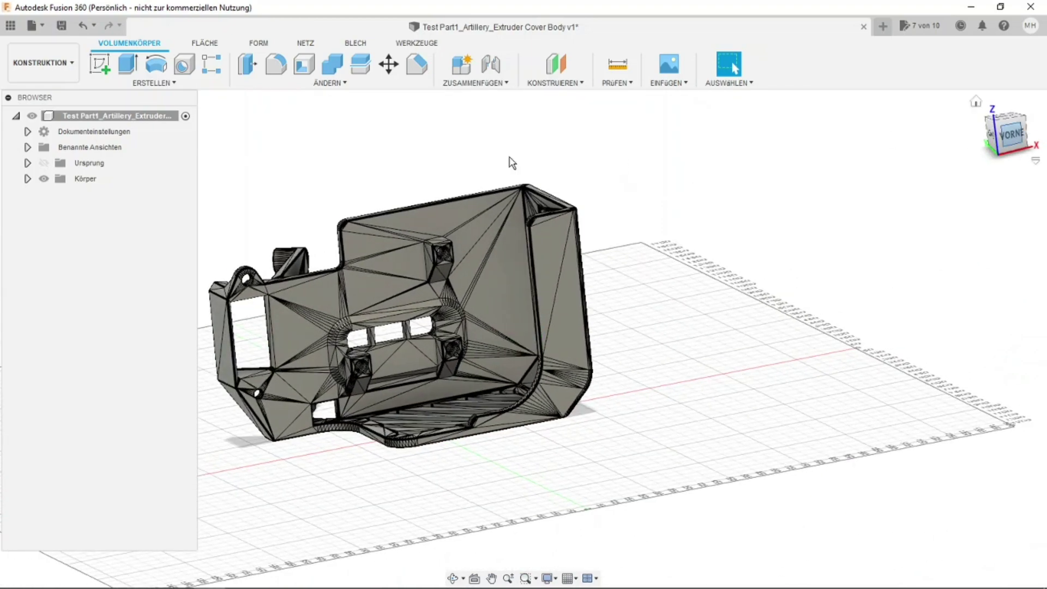
click(375, 287)
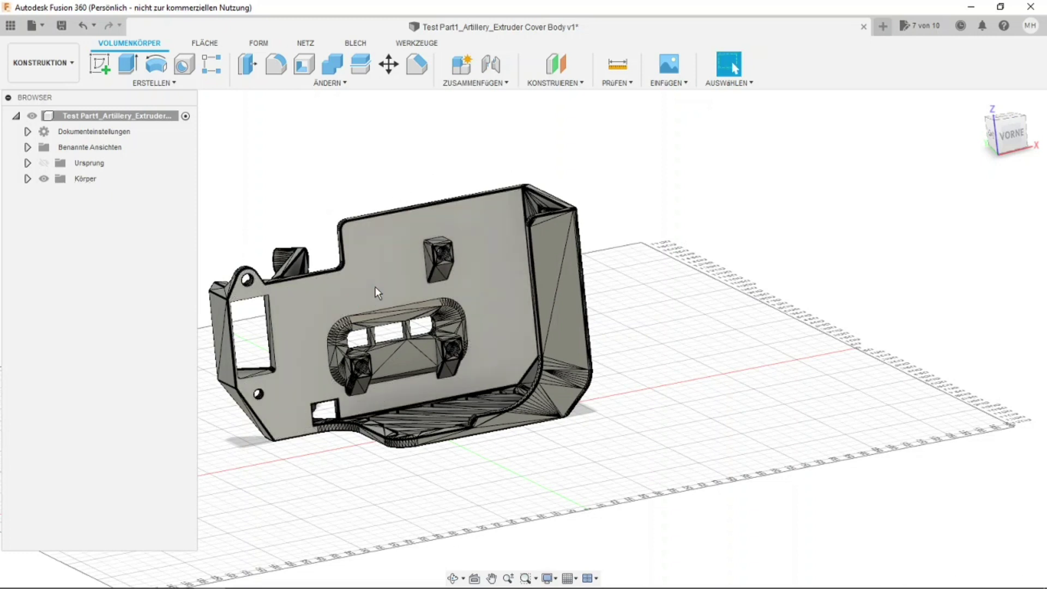
click(402, 361)
key(Delete)
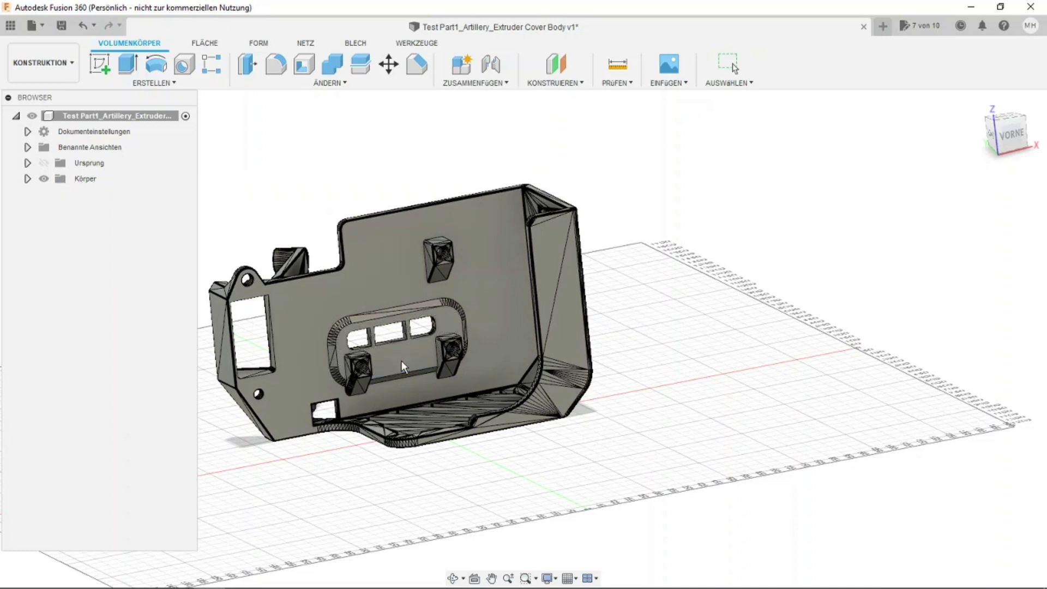
click(574, 324)
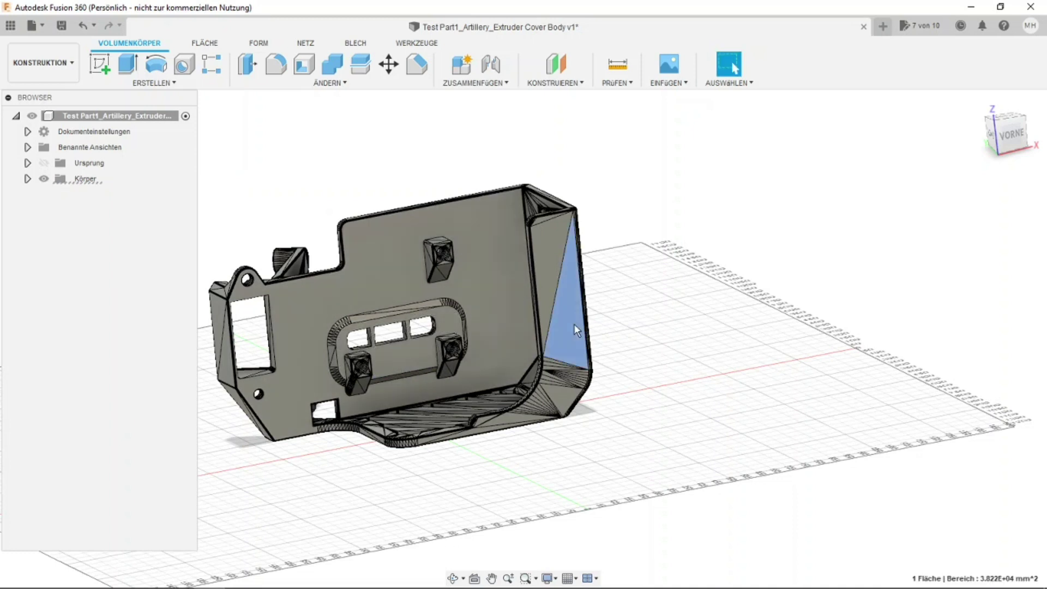
key(Delete)
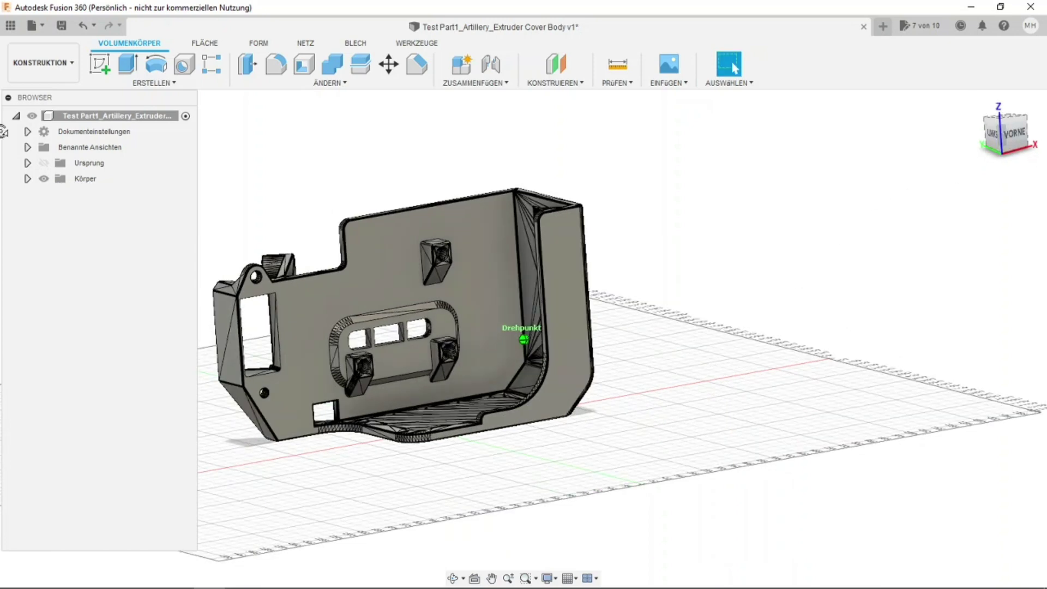
Delete the split face and the lower-left triangular face on the cover's left side.
shift+middle_drag(525, 327, 312, 275)
click(276, 297)
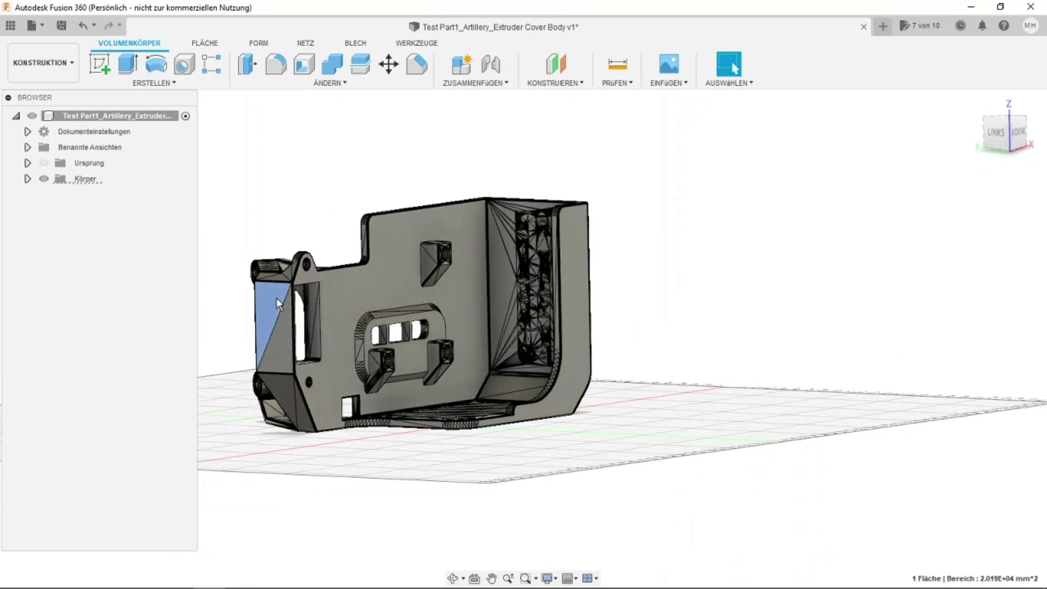
key(Delete)
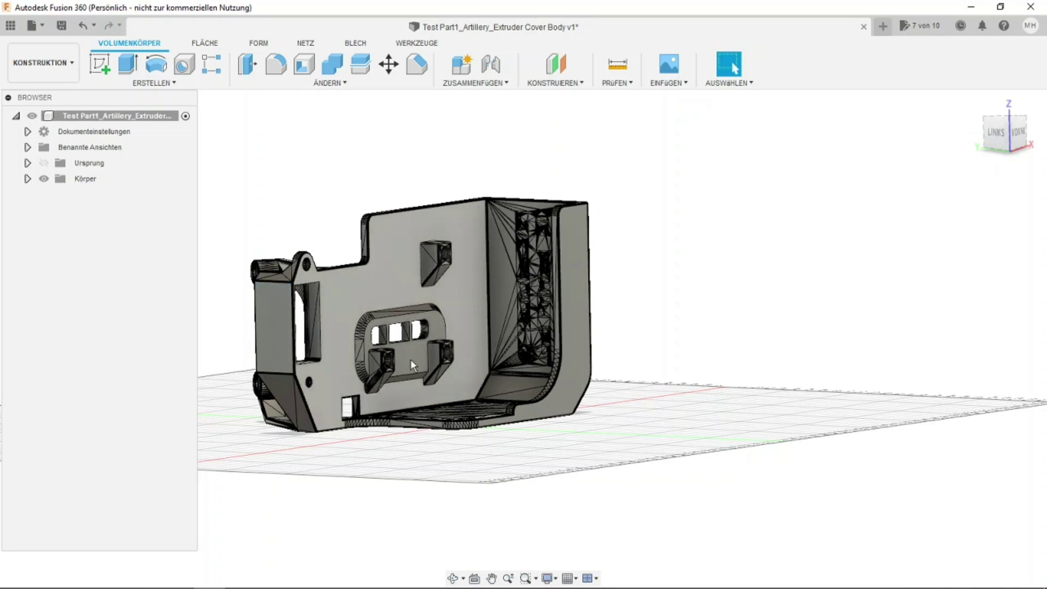
click(279, 387)
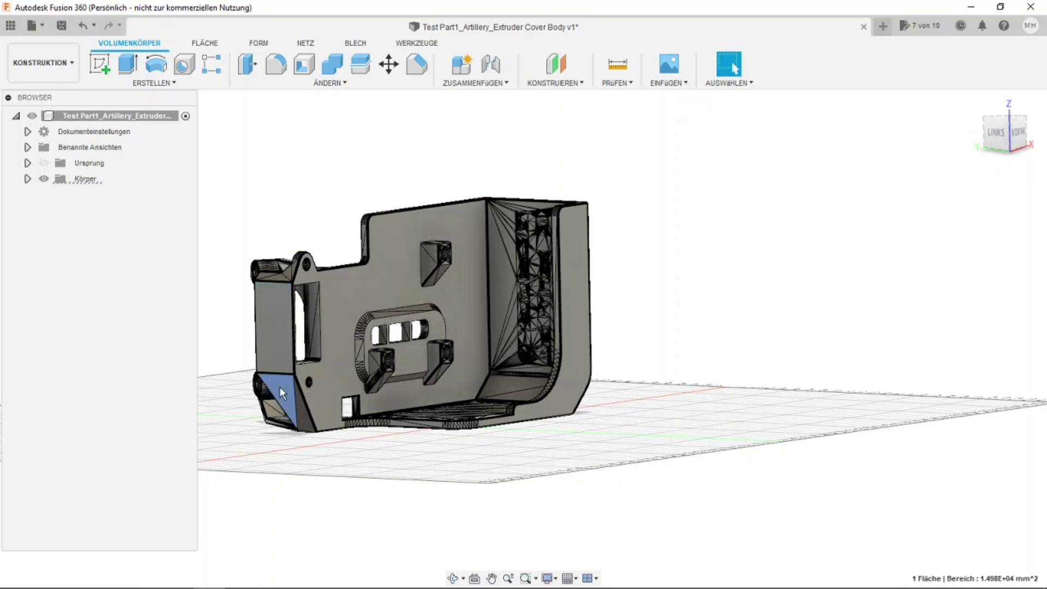
key(Delete)
Inspect the cover from the ViewCube back view, rotated 90 degrees, and oblique angles.
shift+middle_drag(872, 161, 896, 196)
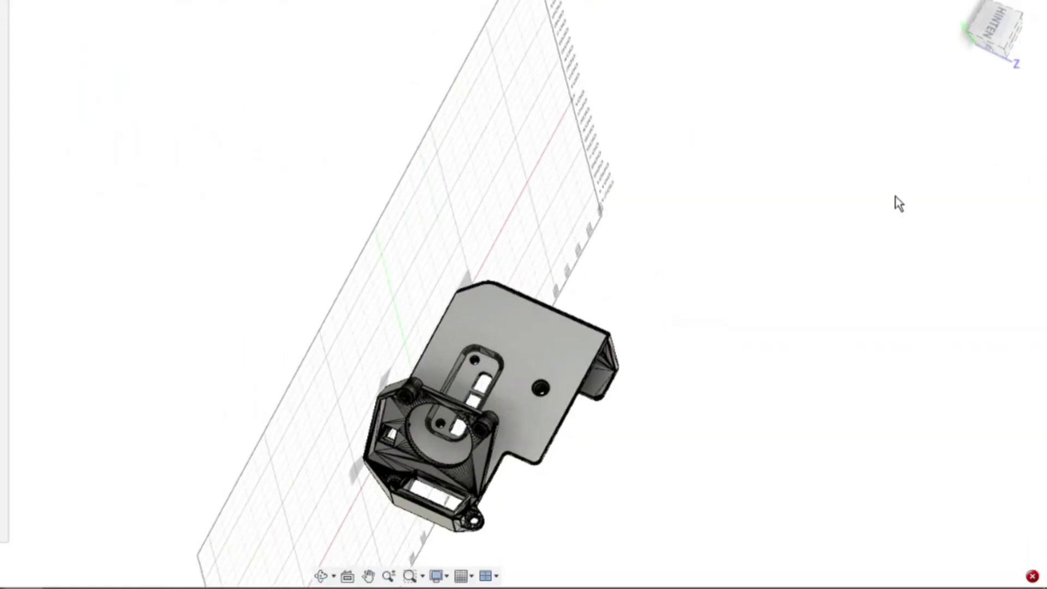
click(999, 24)
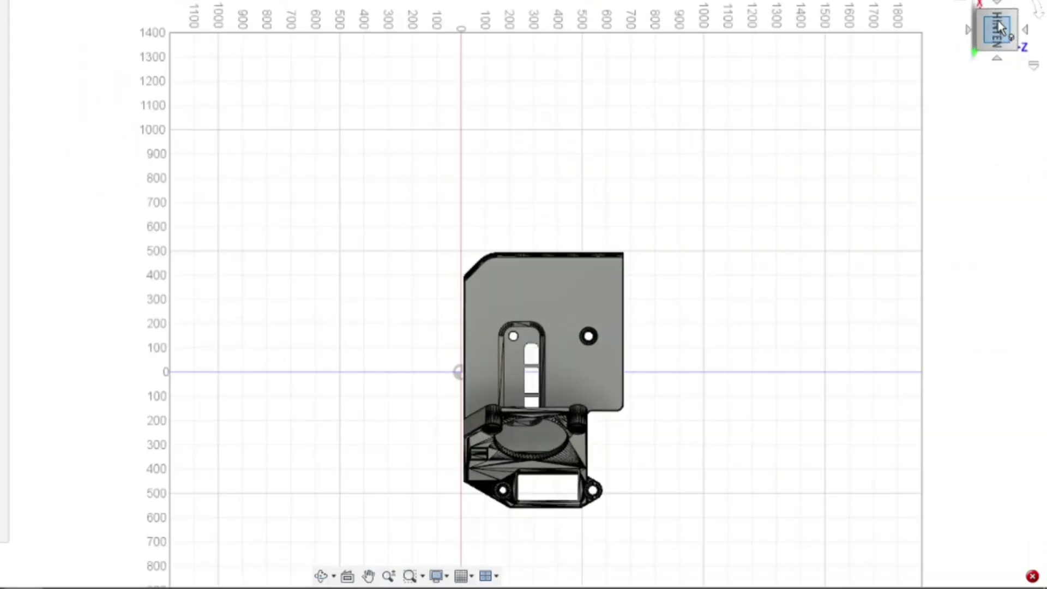
click(1017, 6)
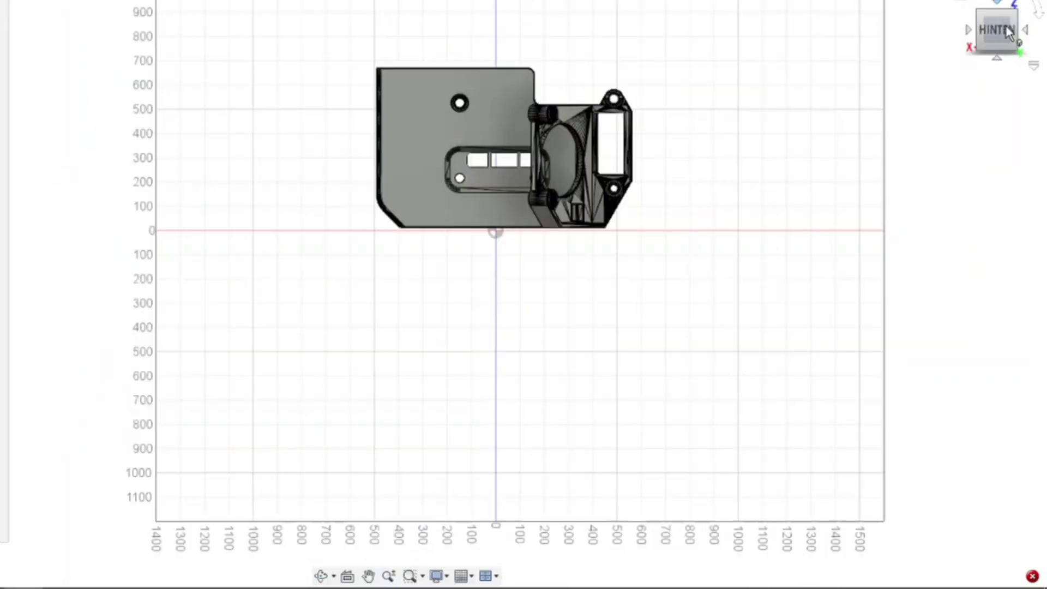
scroll(561, 401, down, 3)
scroll(503, 301, up, 2)
scroll(503, 300, up, 2)
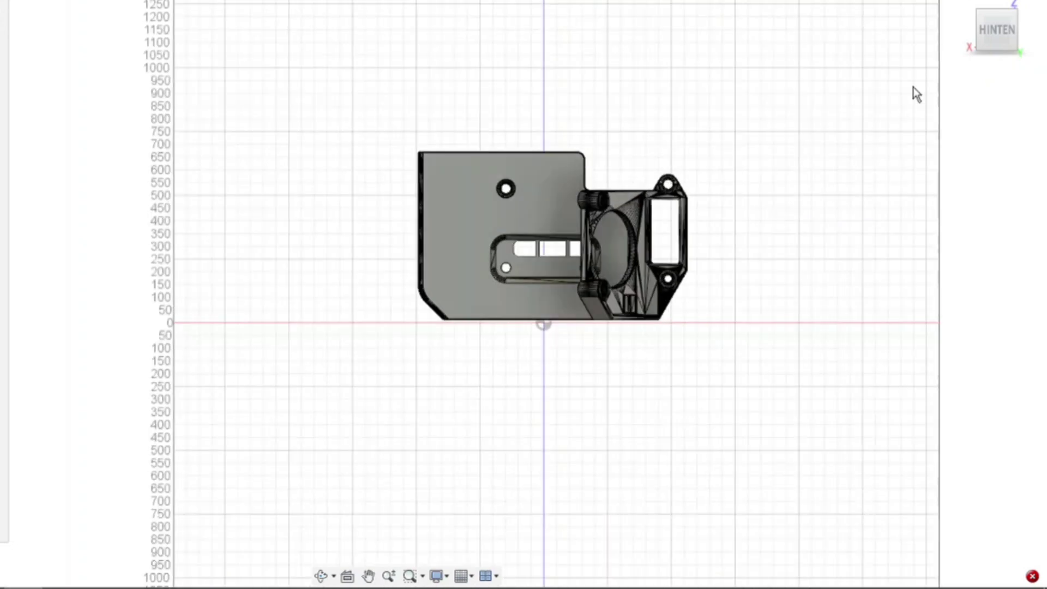
drag(994, 31, 976, 60)
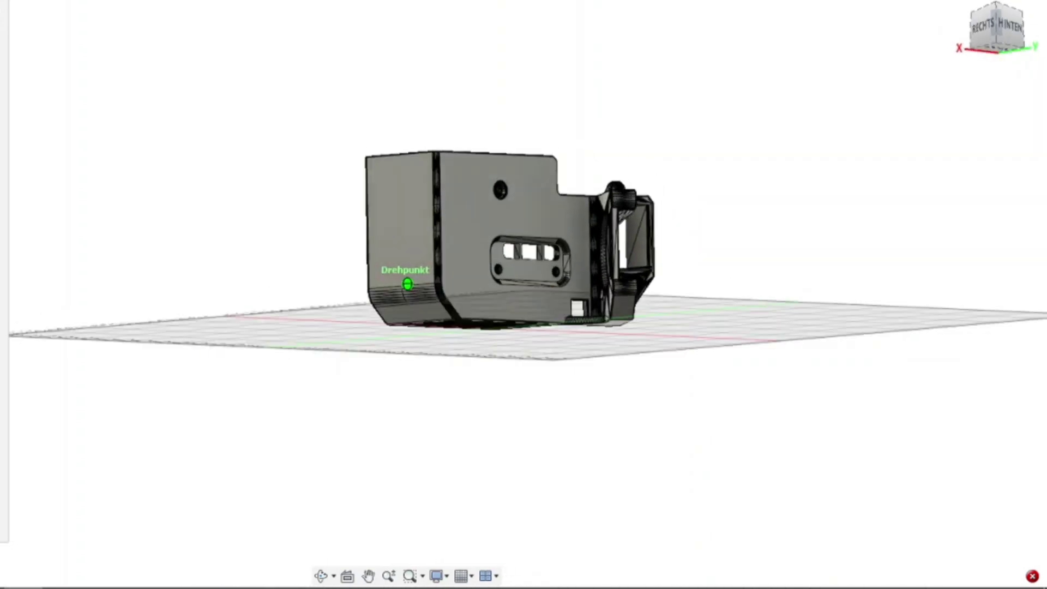
shift+middle_drag(464, 109, 464, 169)
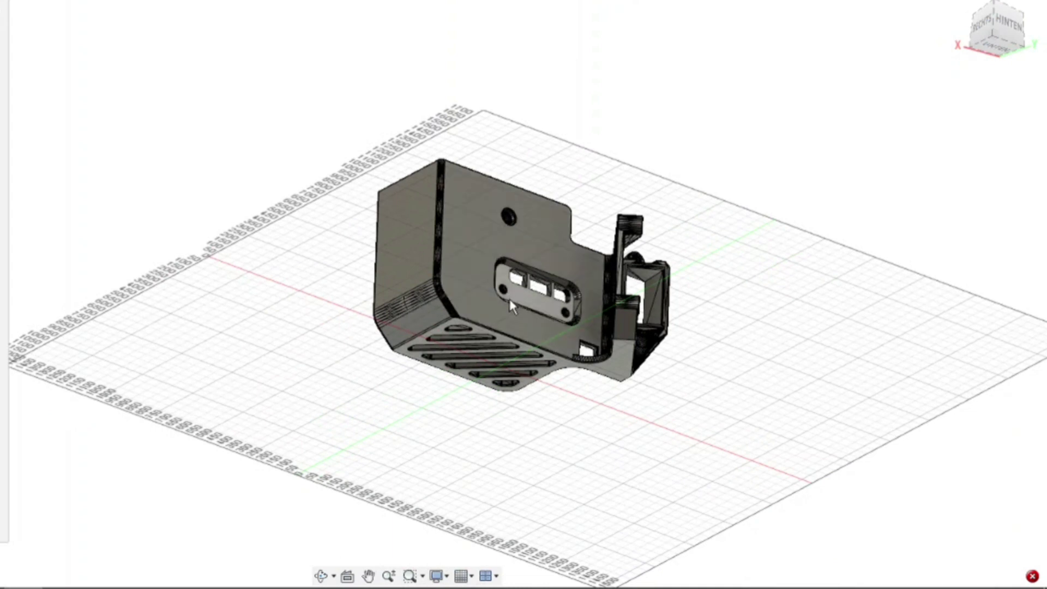
scroll(509, 299, up, 2)
scroll(509, 299, up, 1)
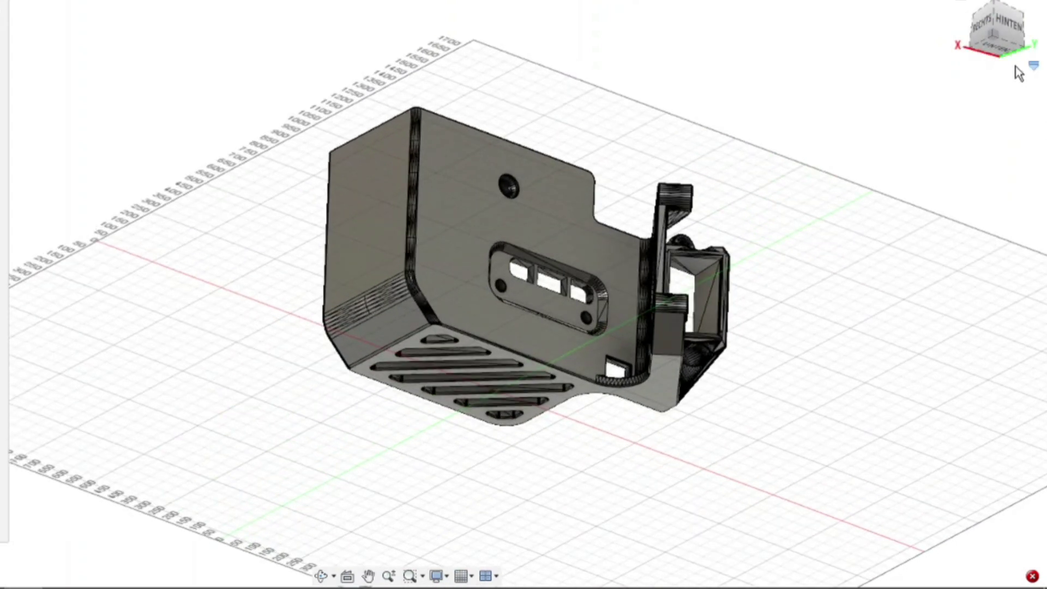
Return to the rotated back view and start a new sketch.
click(1007, 27)
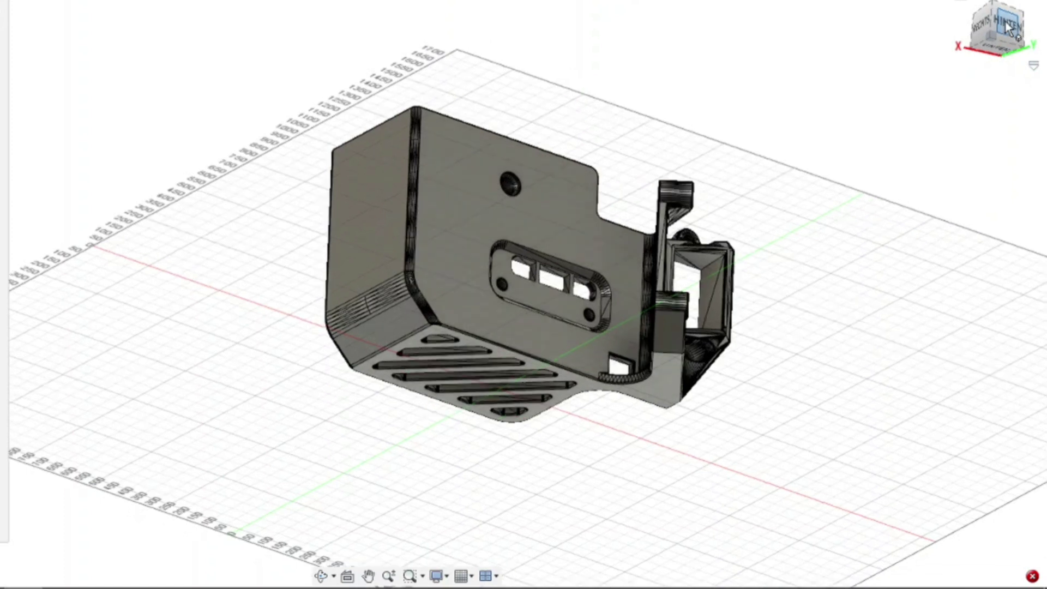
click(1037, 13)
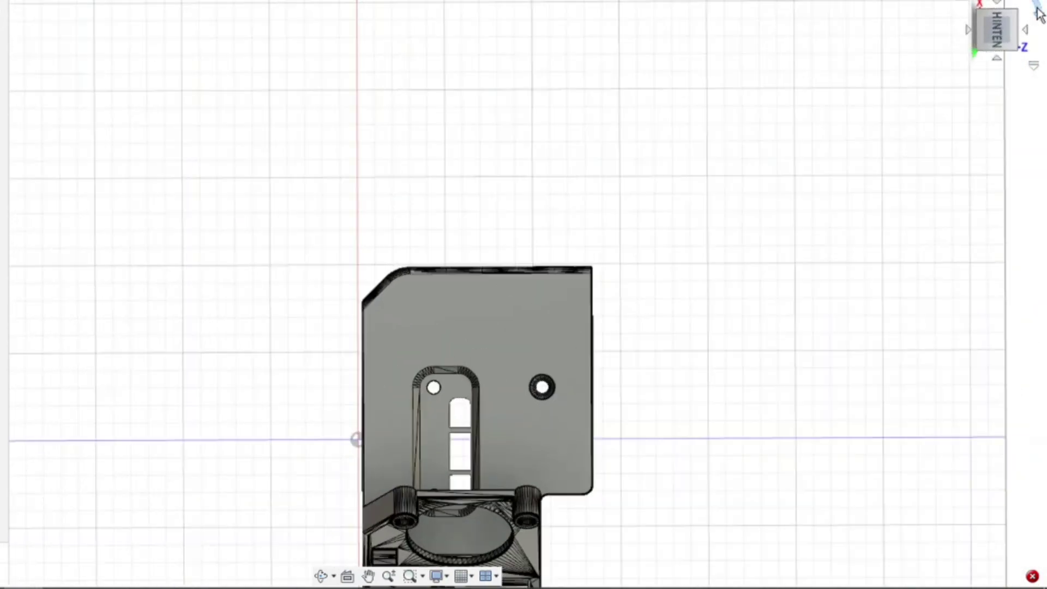
scroll(480, 425, up, 2)
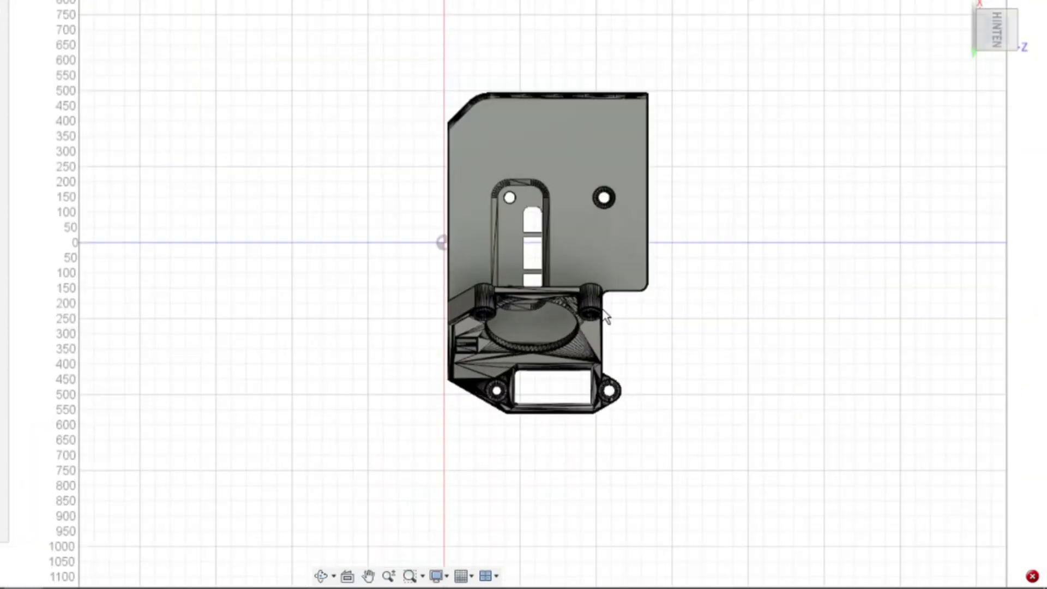
scroll(605, 316, down, 2)
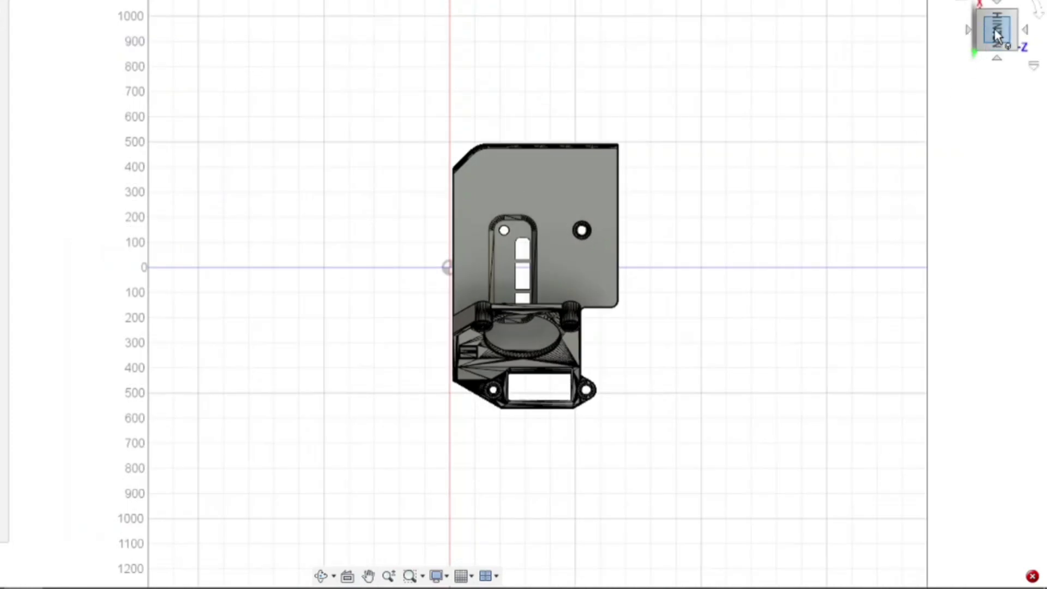
shift+middle_drag(408, 284, 410, 285)
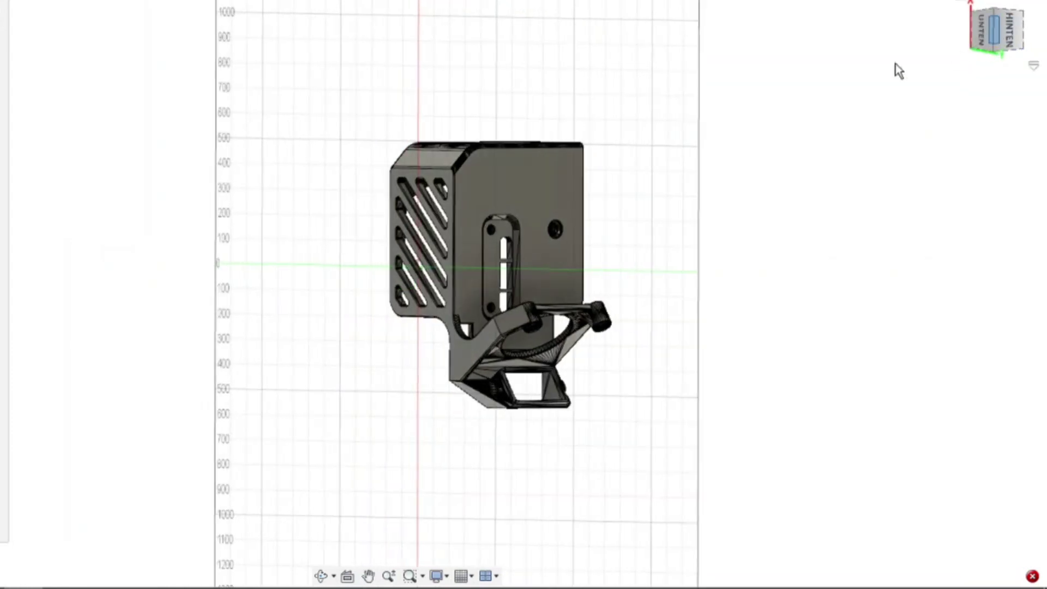
scroll(501, 210, up, 3)
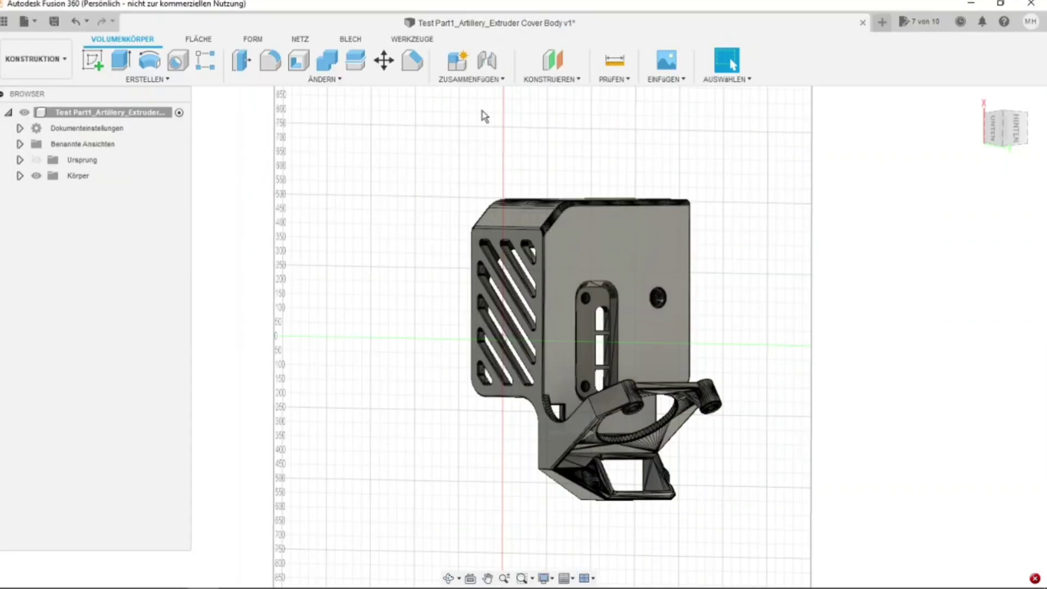
click(94, 61)
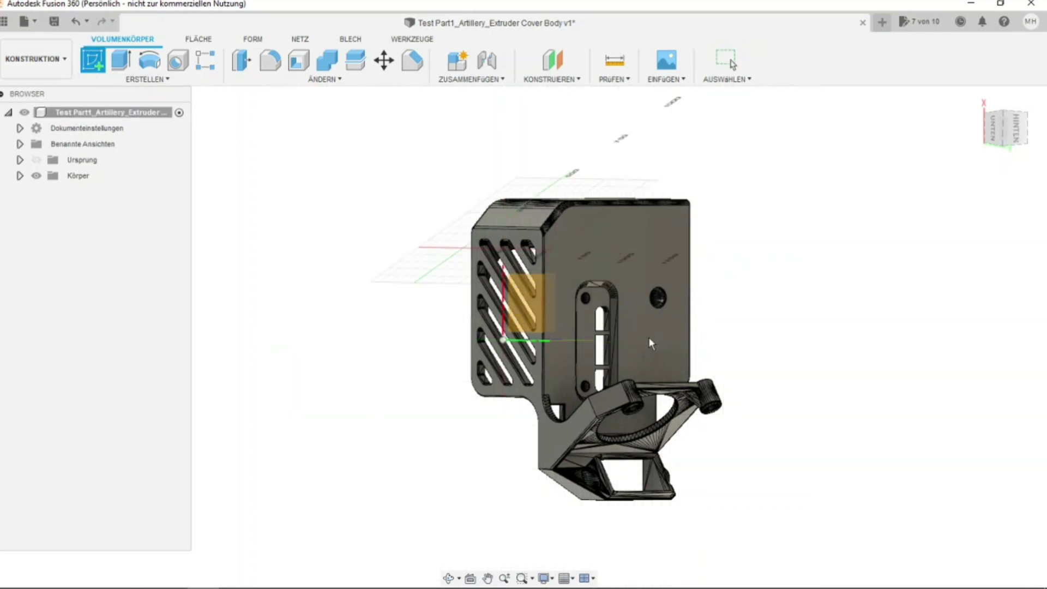
Use the cover's back face as the sketch plane, with the view rotated 90 degrees.
click(646, 275)
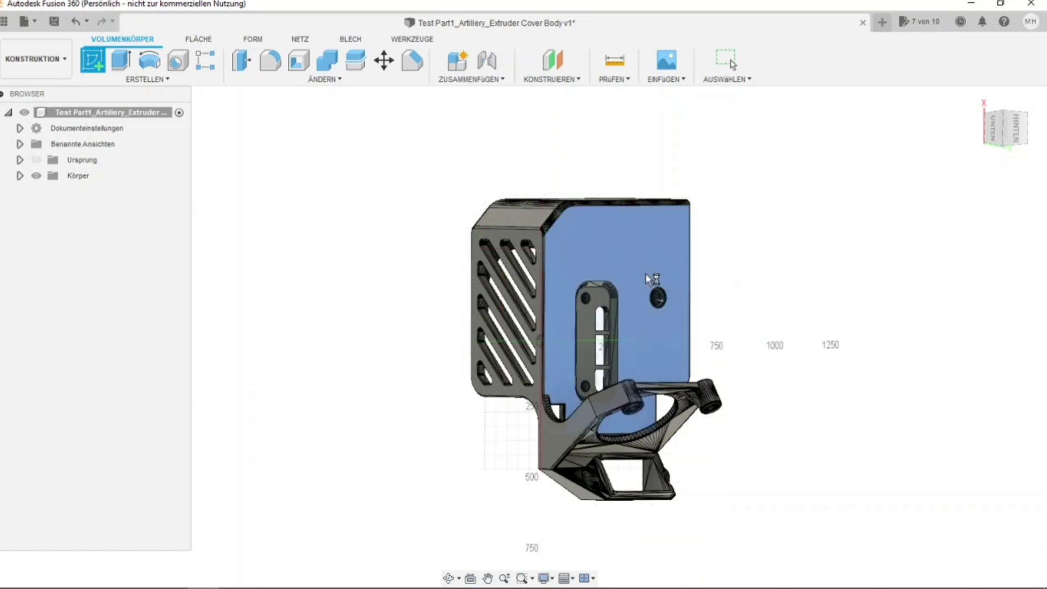
scroll(508, 444, down, 2)
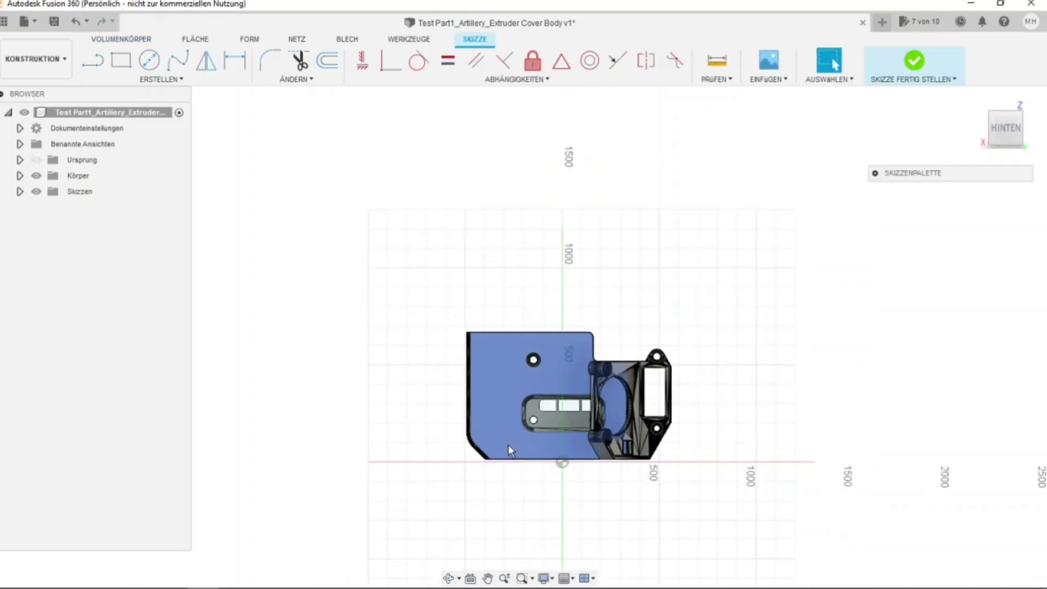
scroll(508, 444, up, 3)
scroll(501, 429, up, 1)
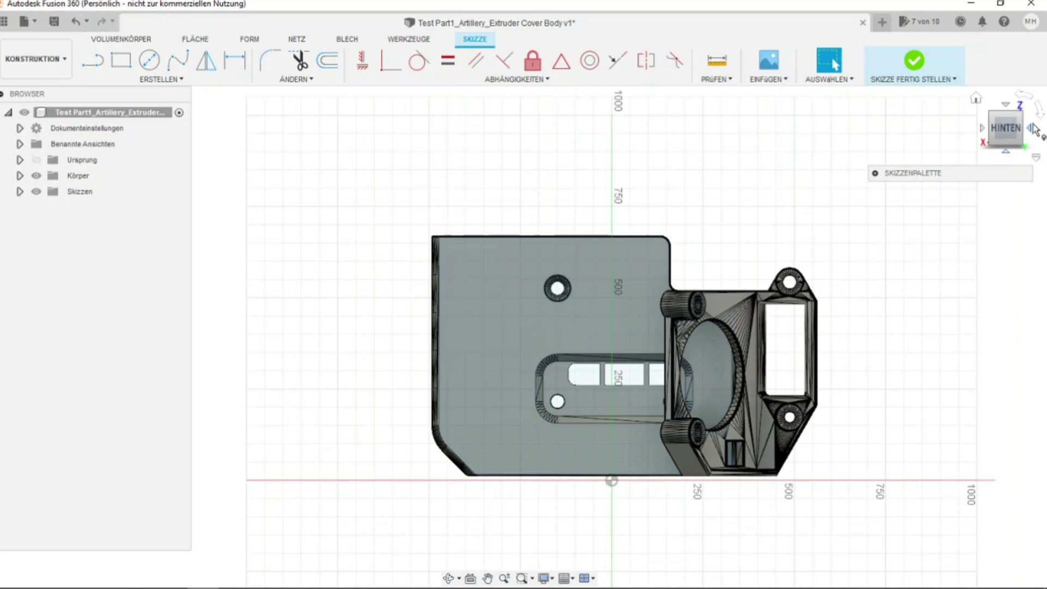
click(1038, 112)
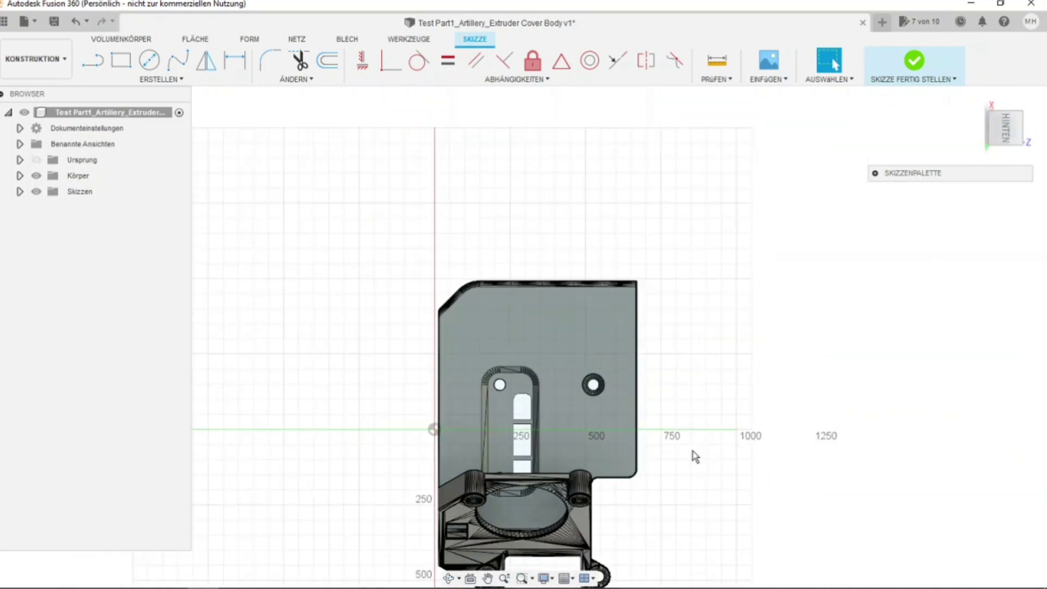
scroll(551, 316, up, 2)
Draw a centre-diameter circle near the top of the plate and finish the sketch.
click(149, 61)
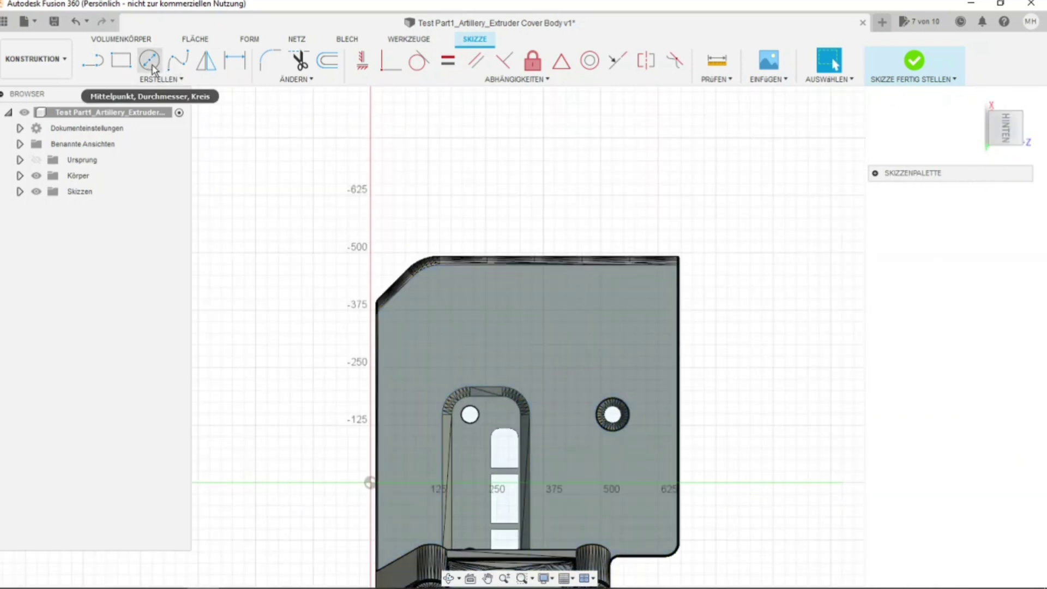
click(543, 311)
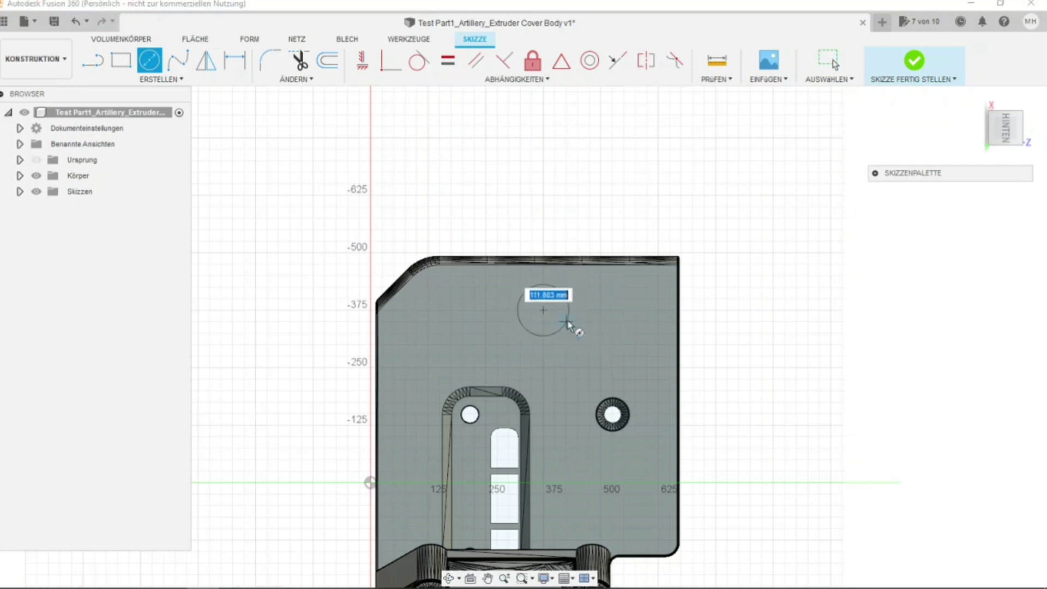
click(567, 325)
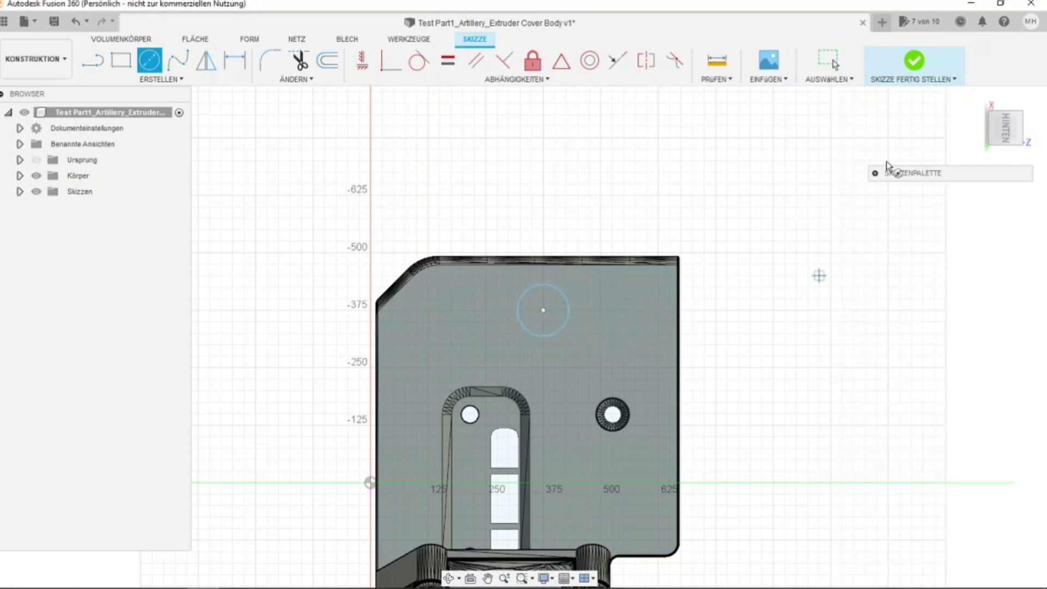
click(912, 73)
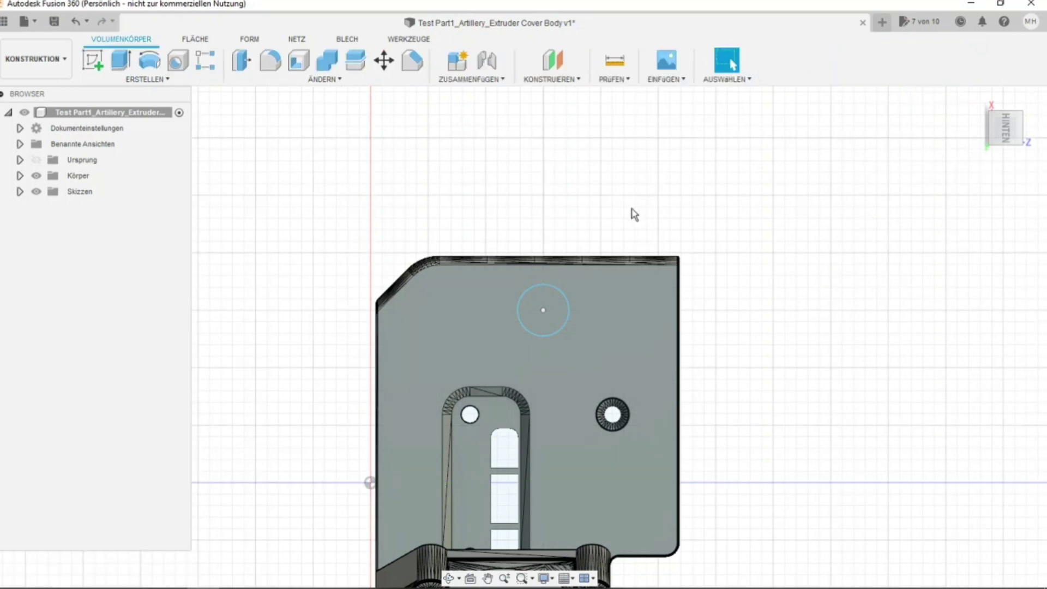
Extrude the circle profile 350 mm as a Join, adding a cylindrical peg to the cover.
click(120, 60)
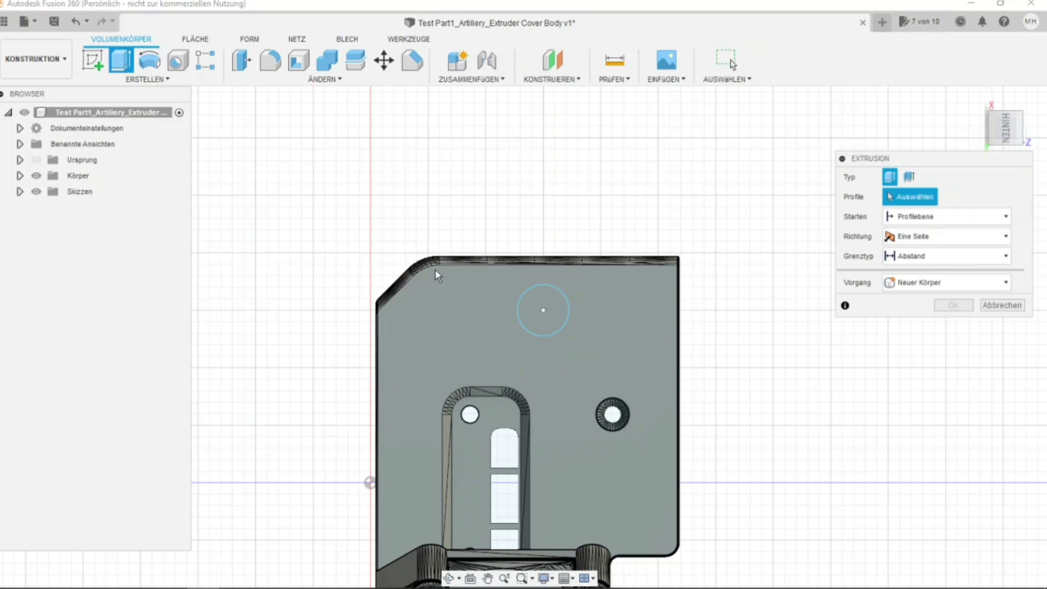
click(542, 321)
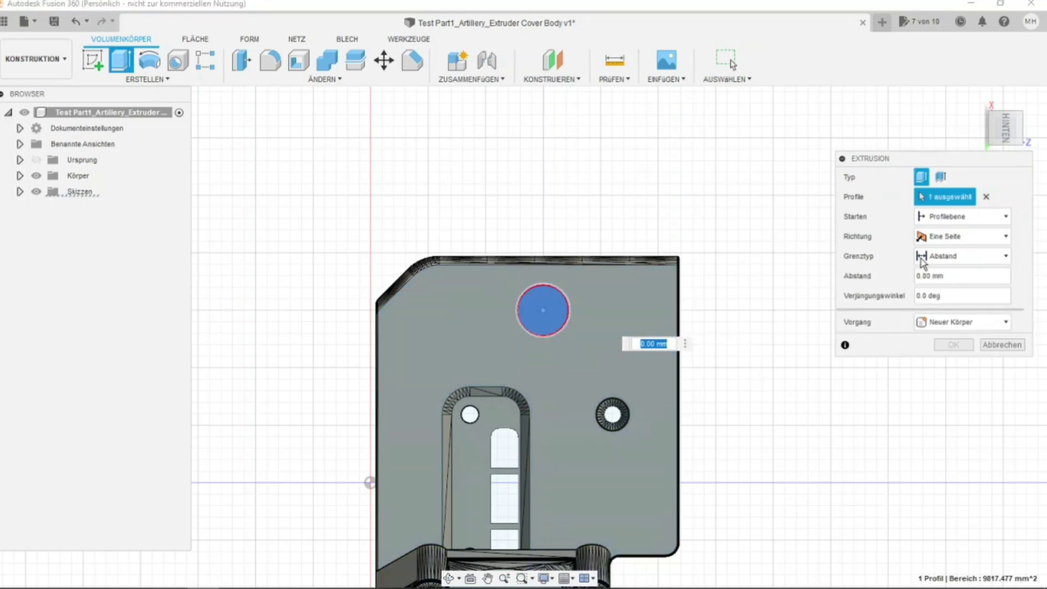
shift+middle_drag(520, 337, 561, 299)
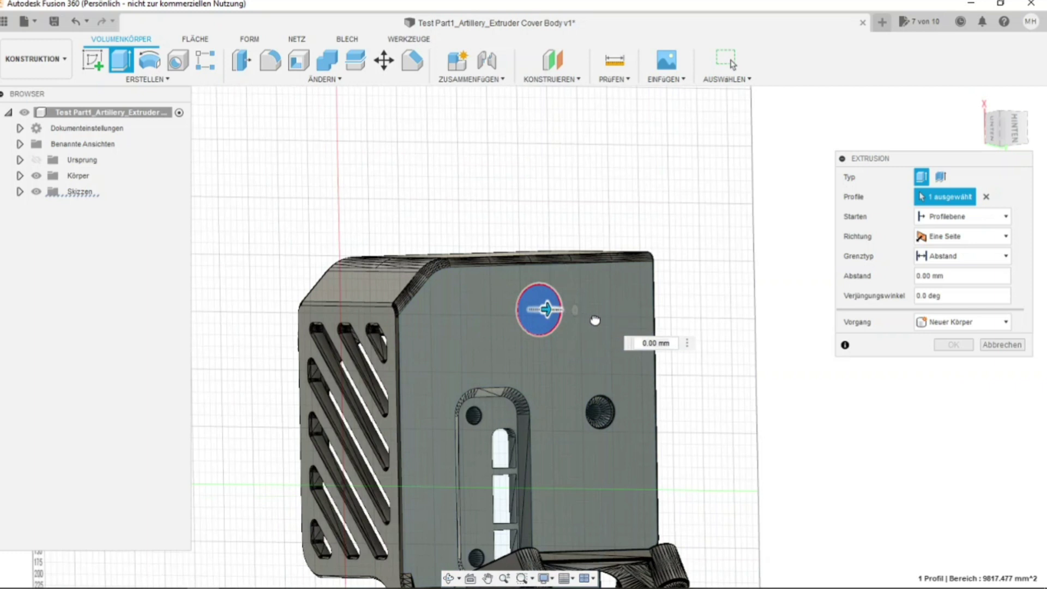
text(25)
key(Tab)
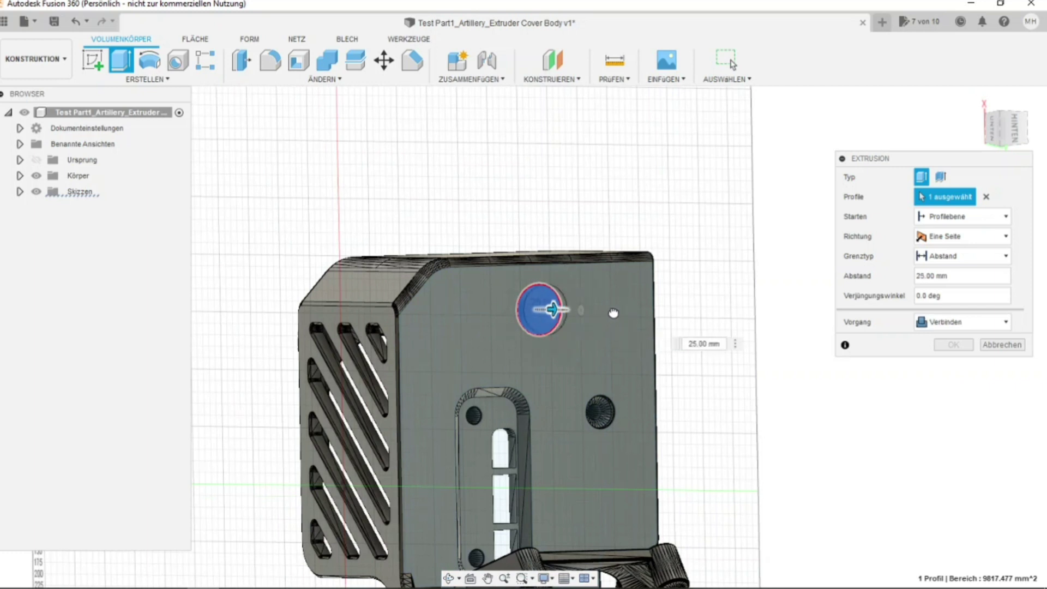
text(225)
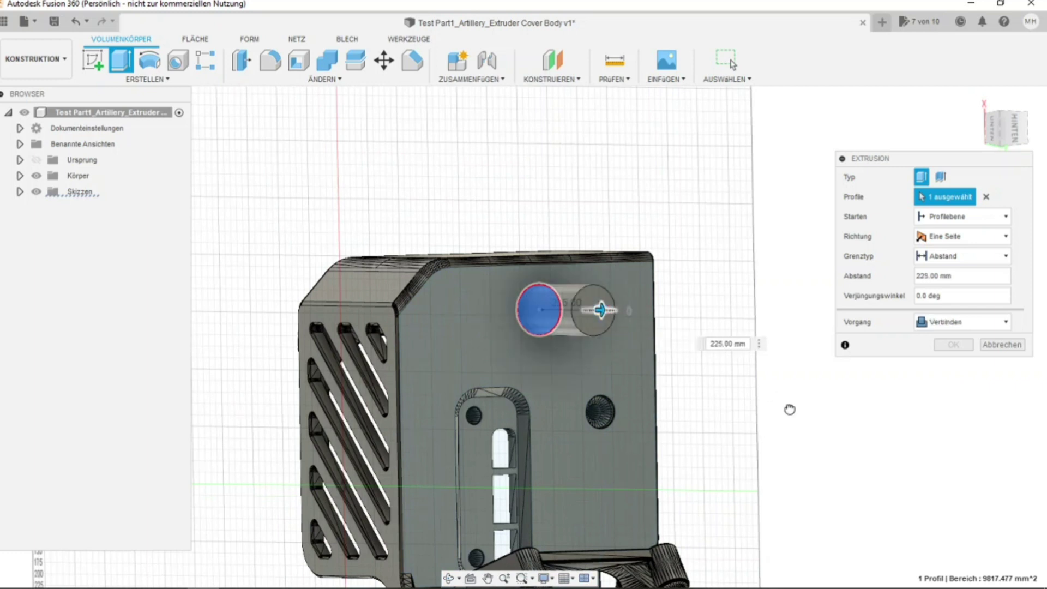
text(325)
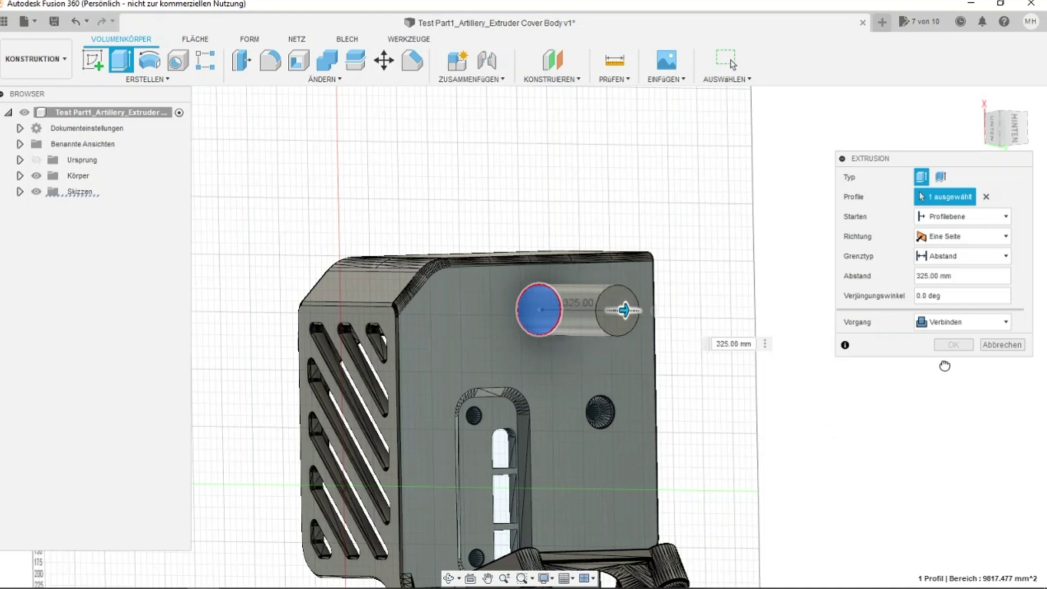
text(350)
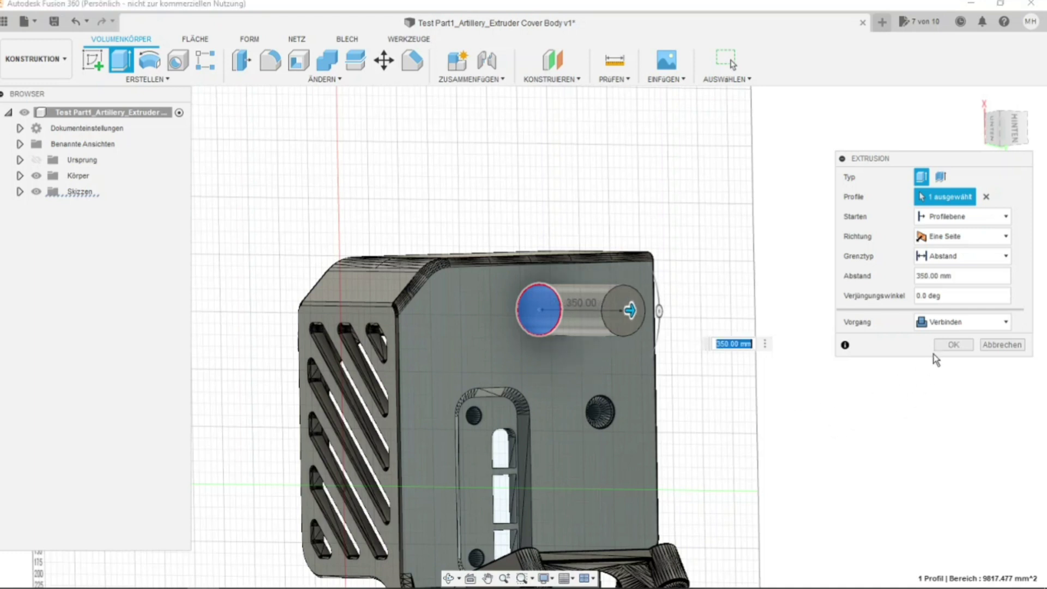
click(953, 345)
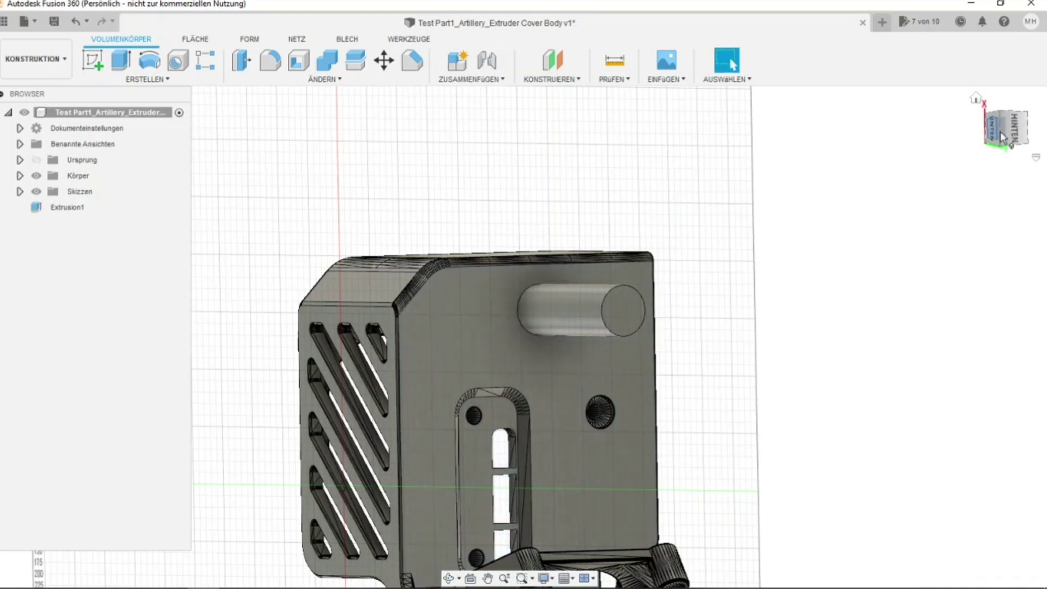
mouse_move(1013, 130)
shift+middle_down()
mouse_move(1041, 128)
mouse_move(1041, 248)
shift+middle_up()
scroll(832, 252, down, 3)
scroll(483, 374, down, 3)
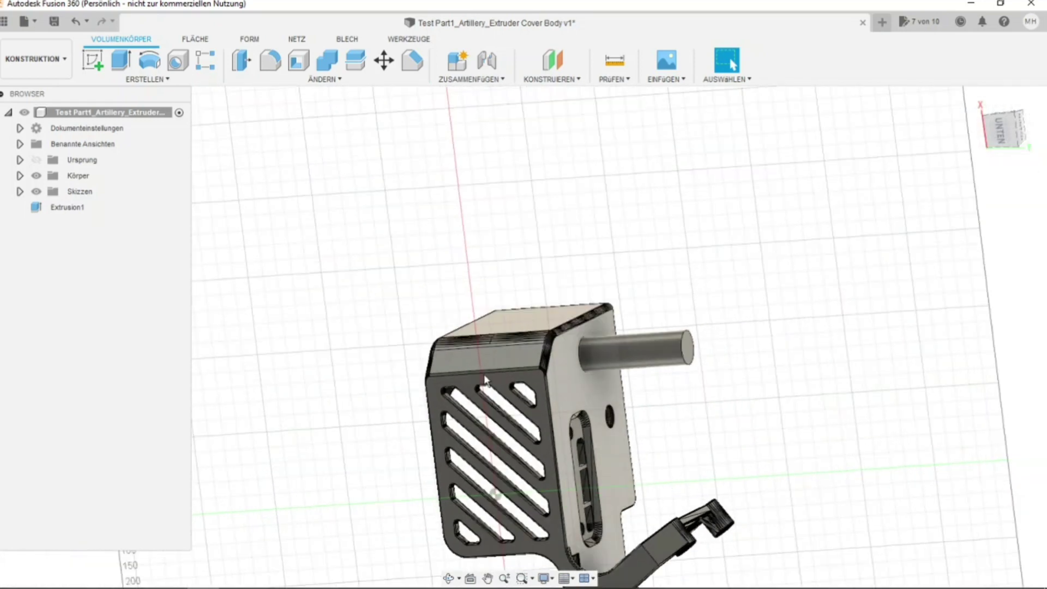
scroll(485, 368, down, 2)
scroll(502, 509, down, 2)
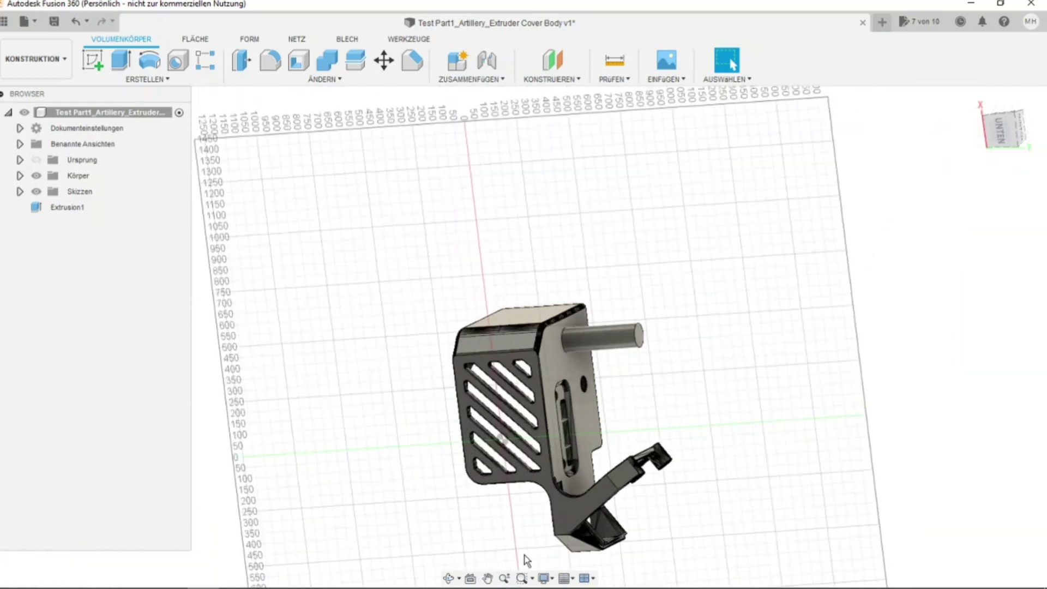
scroll(497, 360, down, 2)
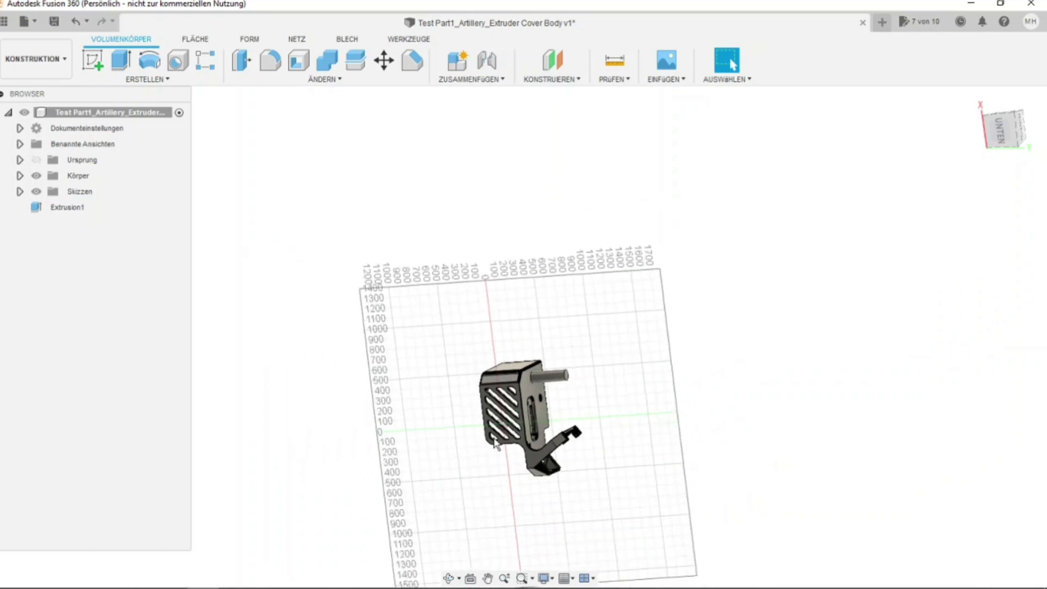
scroll(483, 428, up, 1)
scroll(483, 425, up, 1)
scroll(482, 420, up, 2)
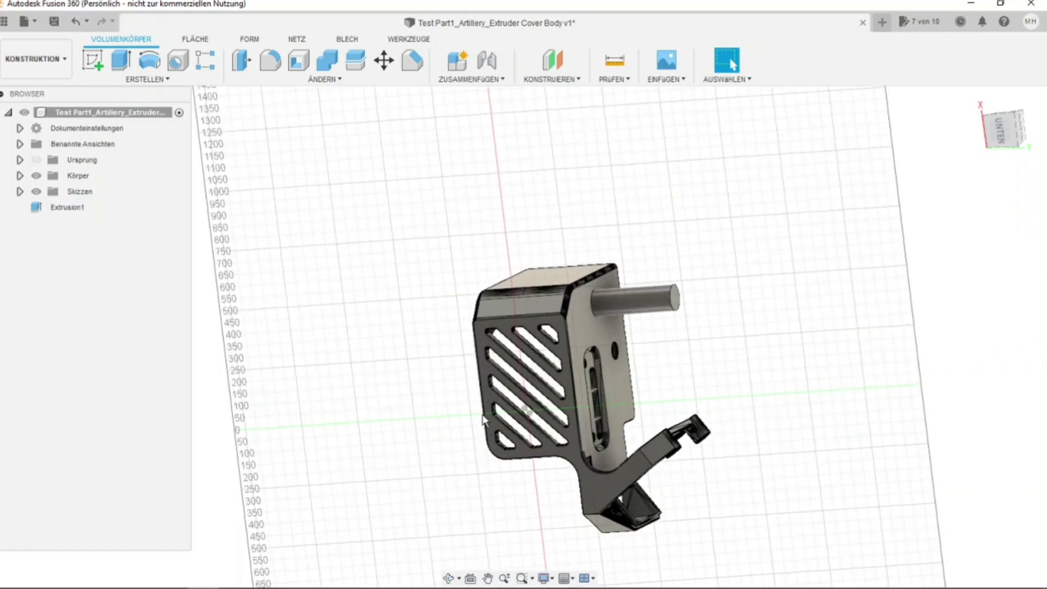
drag(1005, 128, 953, 163)
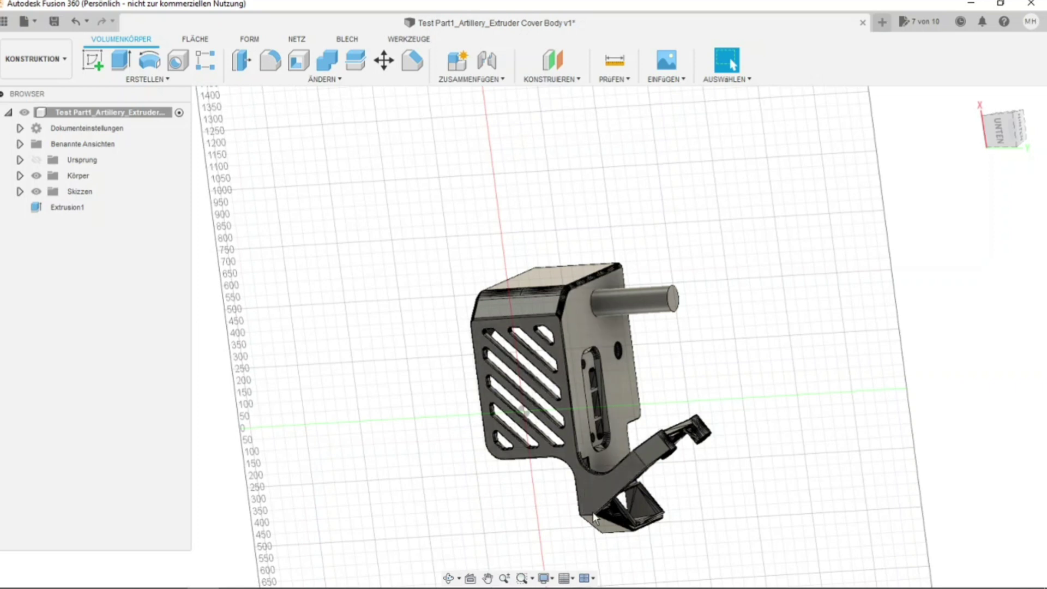
scroll(593, 512, up, 2)
scroll(598, 529, up, 1)
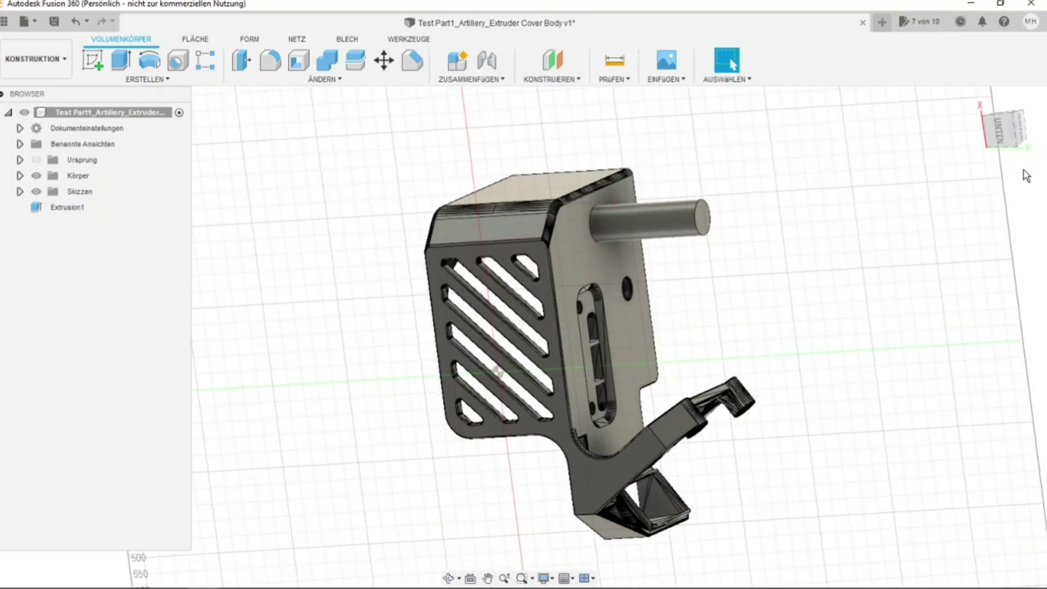
mouse_move(666, 482)
shift+middle_down()
mouse_move(633, 474)
mouse_move(839, 259)
shift+middle_up()
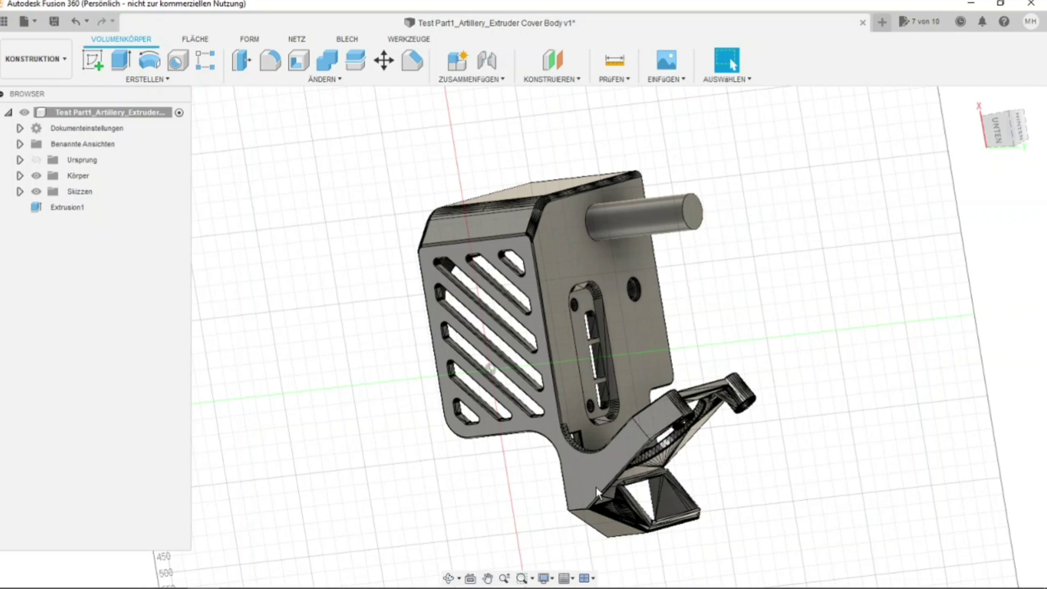
shift+middle_drag(984, 139, 973, 131)
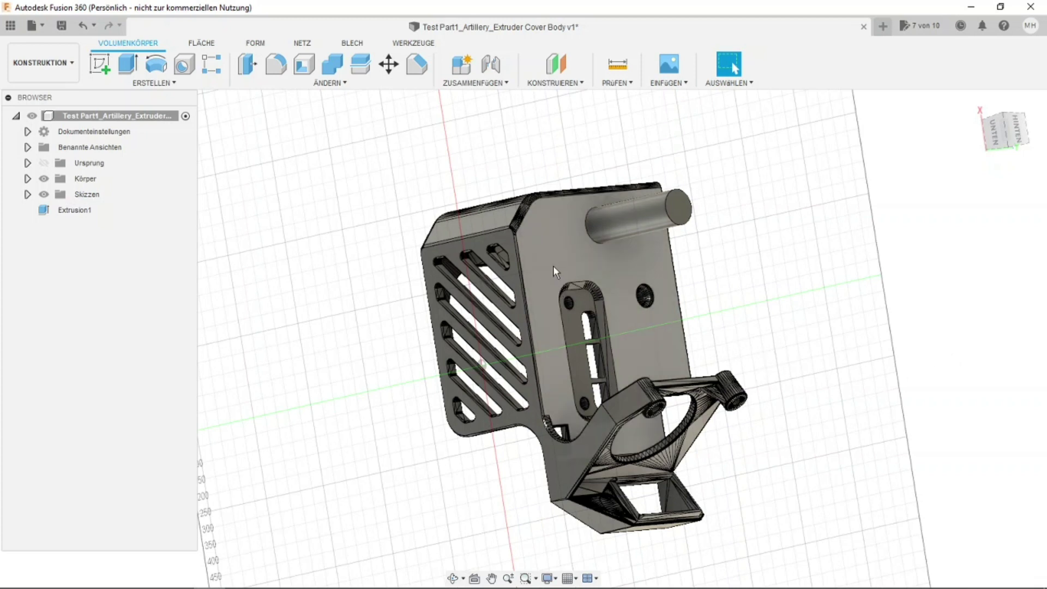
click(44, 26)
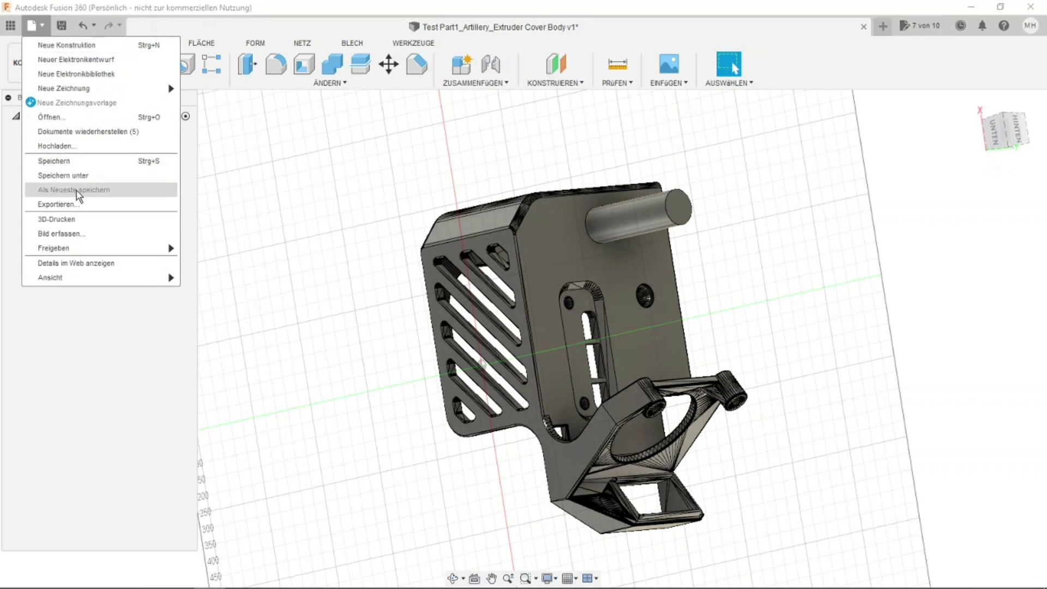
click(72, 221)
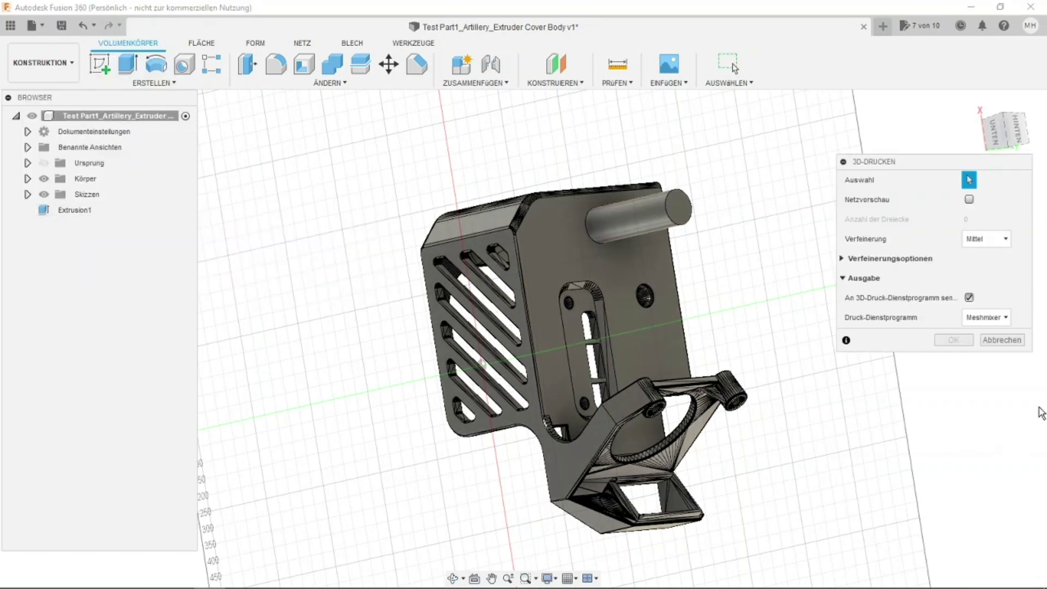
click(969, 298)
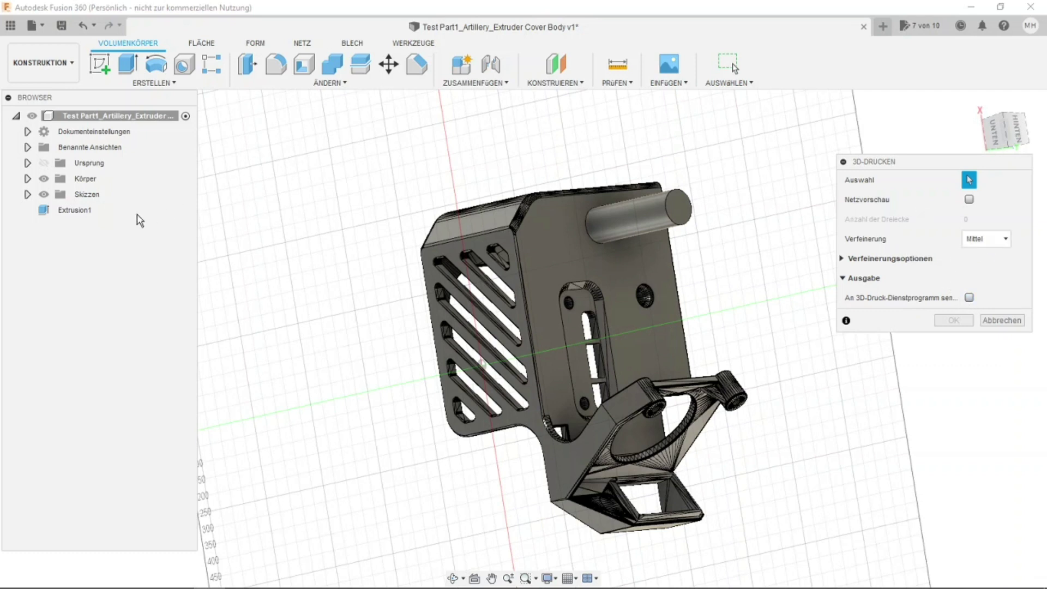
click(75, 212)
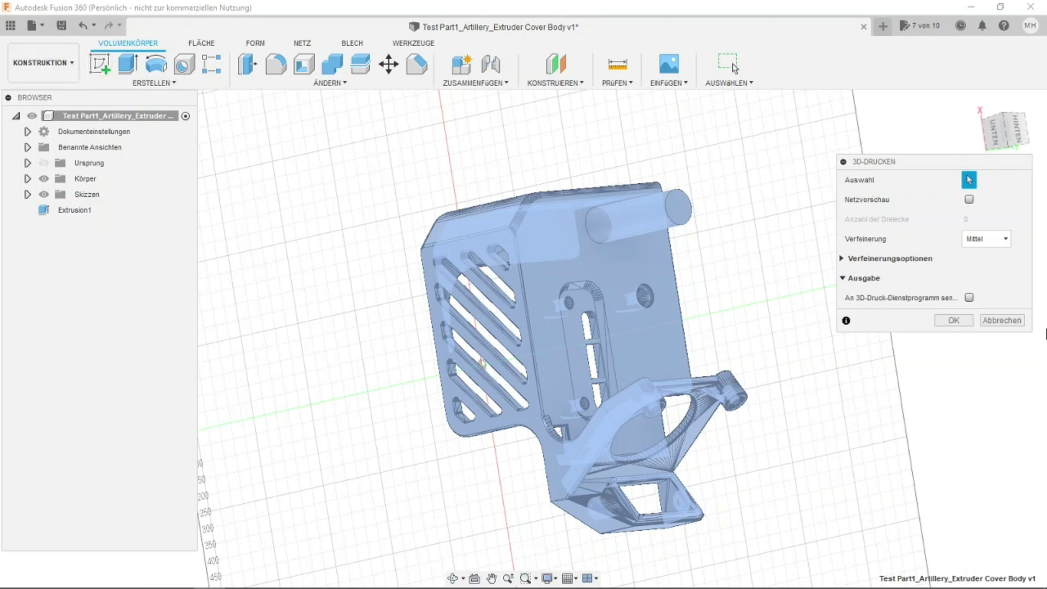
click(998, 322)
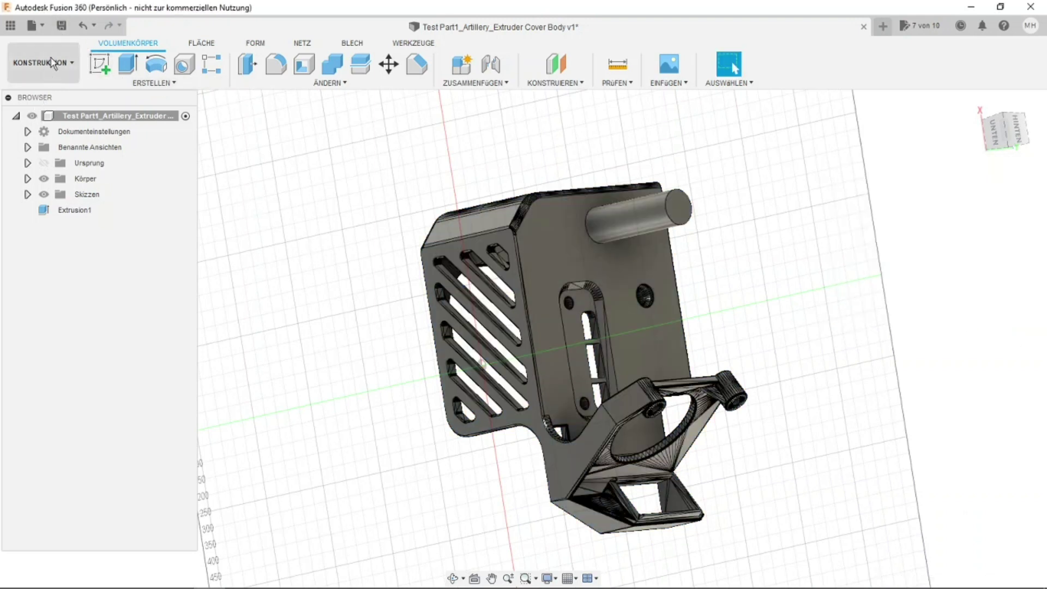
Export the design as a STEP file (*.stp; *.step) named Test Part1_Artillery_Extruder Cover Body v1.
click(42, 25)
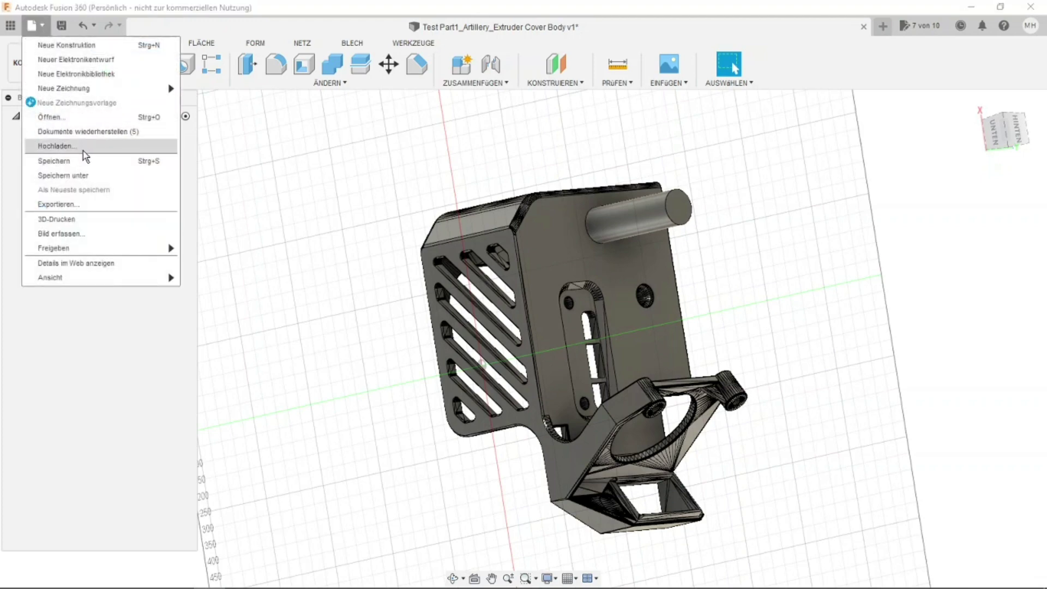
click(56, 204)
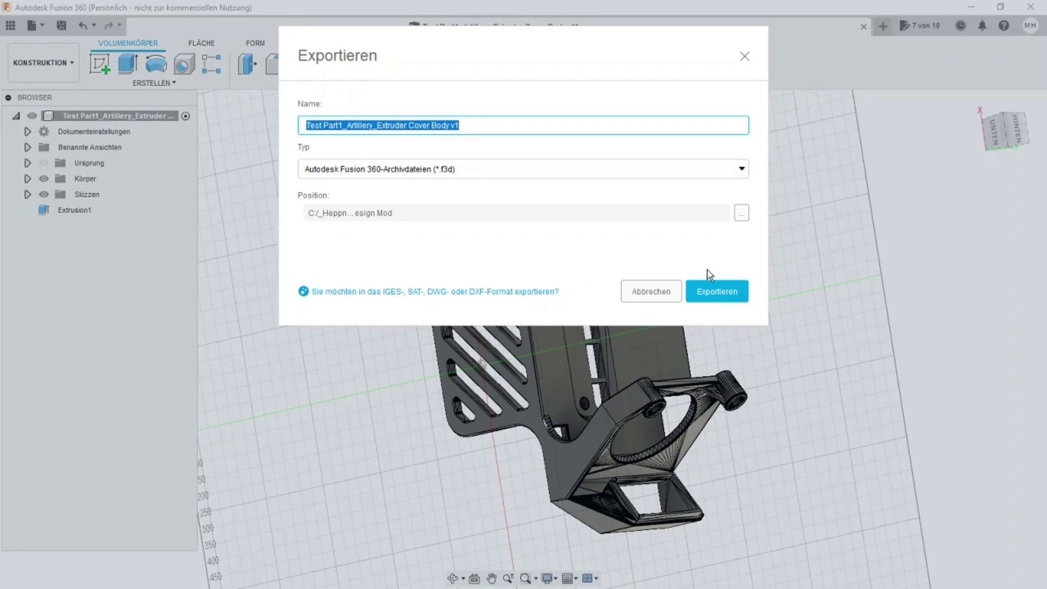
click(744, 171)
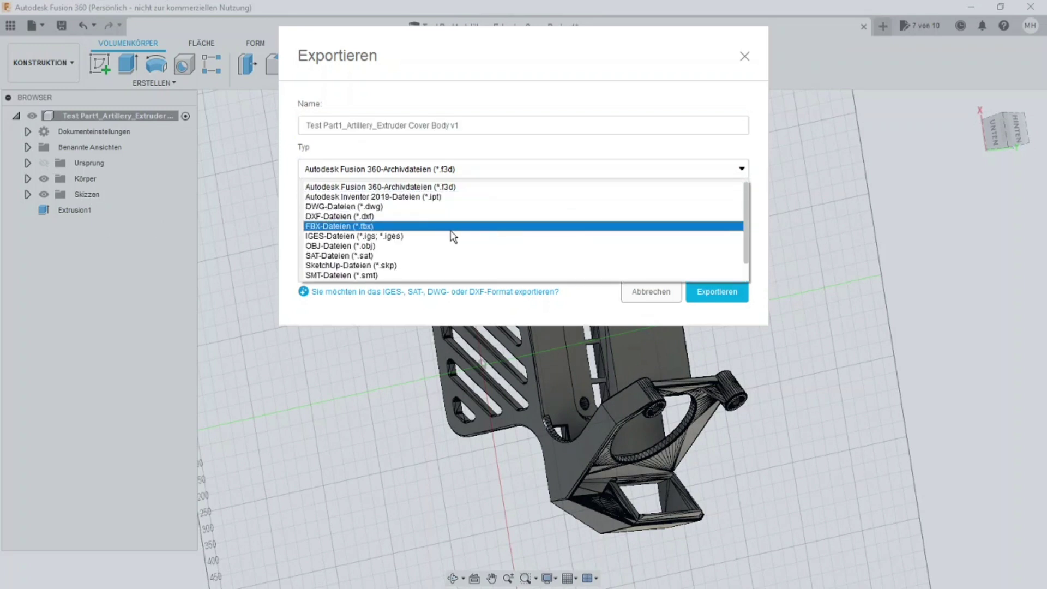
scroll(394, 243, down, 1)
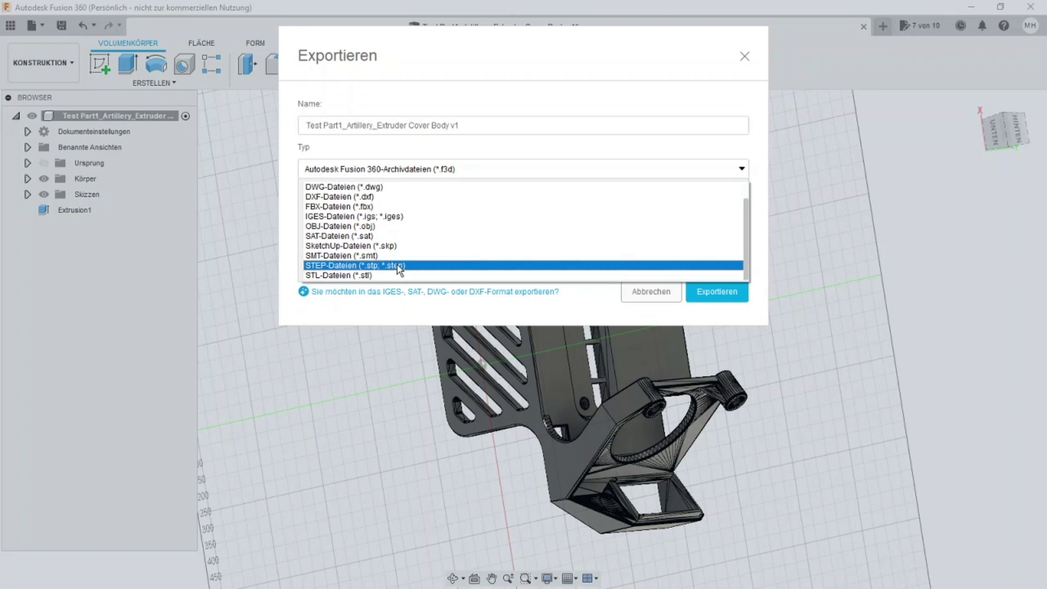
click(427, 267)
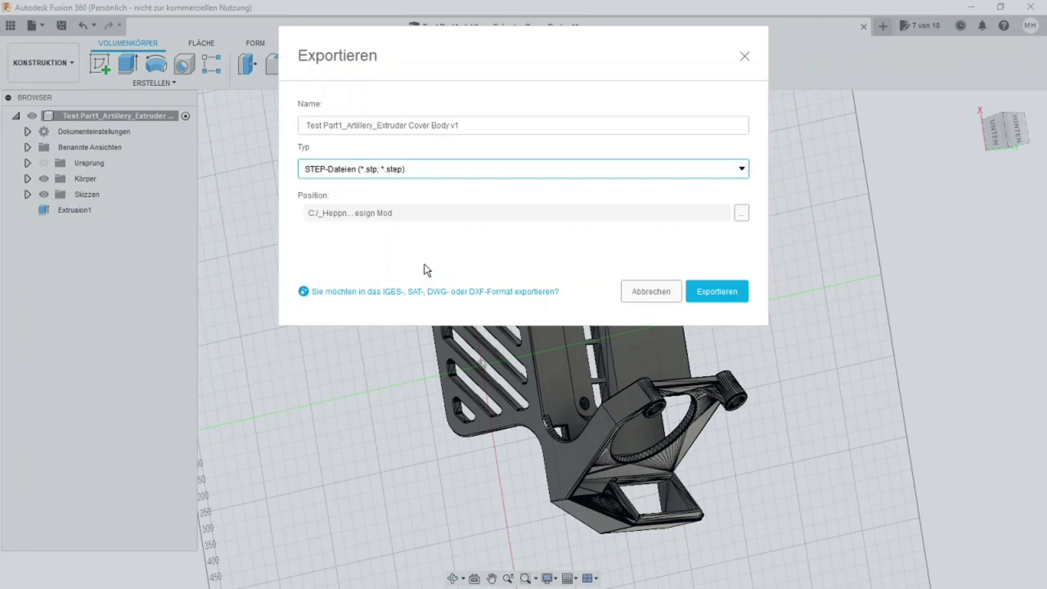
click(708, 291)
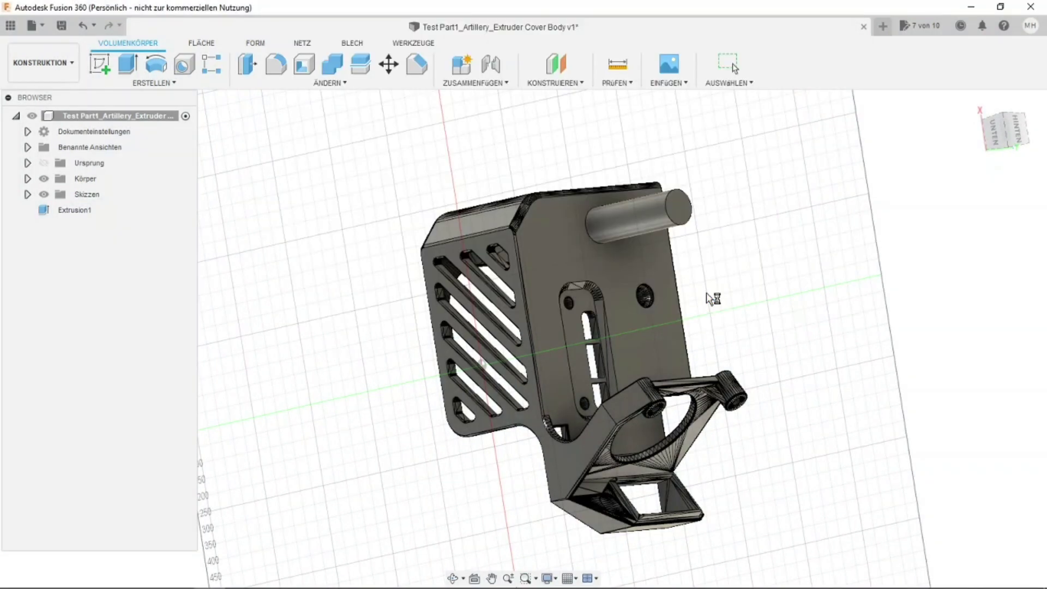